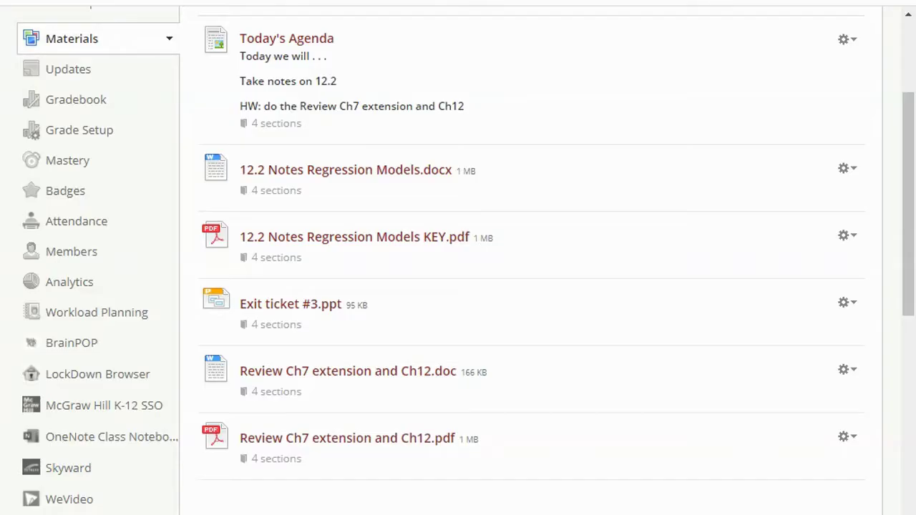
Step: Go to desmos.com in a new browser tab and open the Graphing Calculator
{"action": "key", "text": "ctrl+t"}
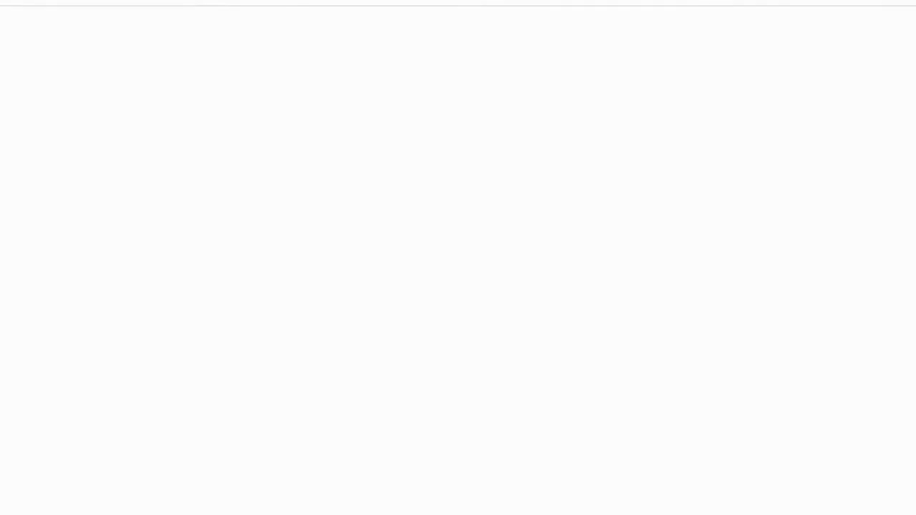
{"action": "type", "text": "desmos.com"}
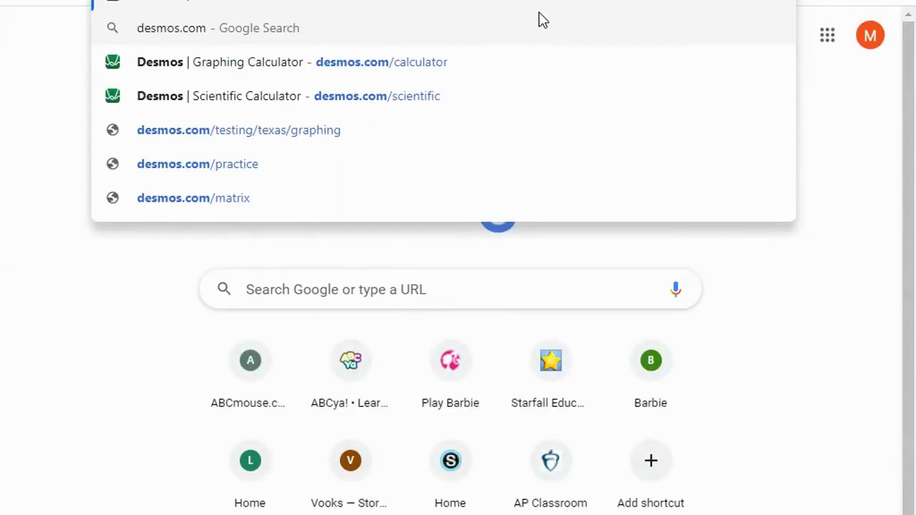
{"action": "key", "text": "Return"}
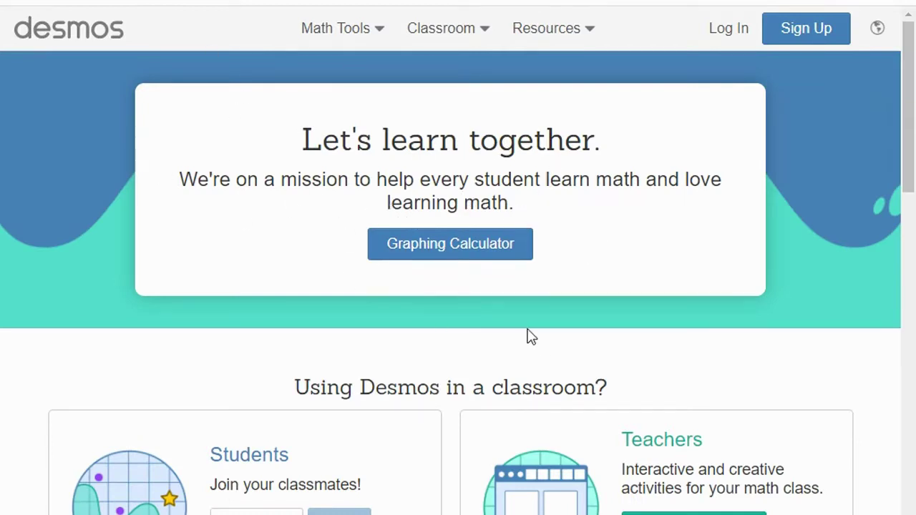
{"action": "left_click", "coordinate": [445, 259]}
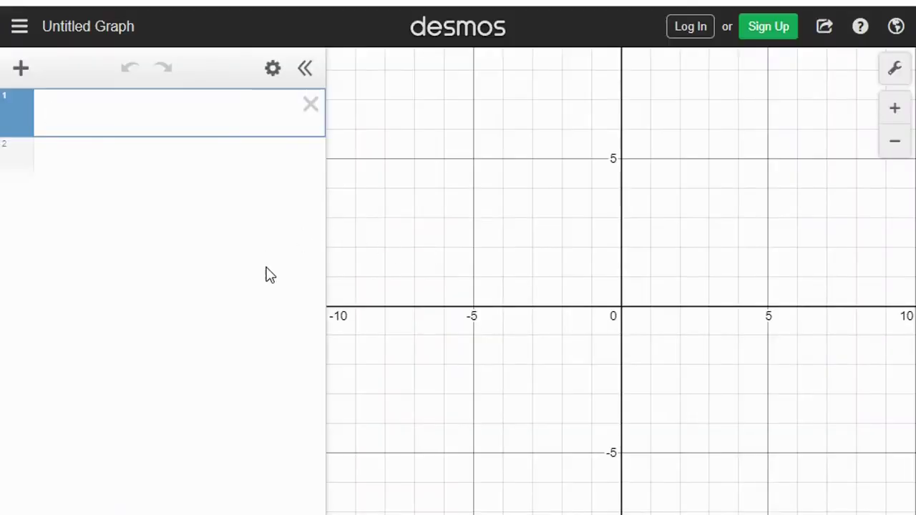
Step: Add a table and fill its x1 column with 10, 12, 14, 16, 18, 20 and 22
{"action": "left_click", "coordinate": [23, 81]}
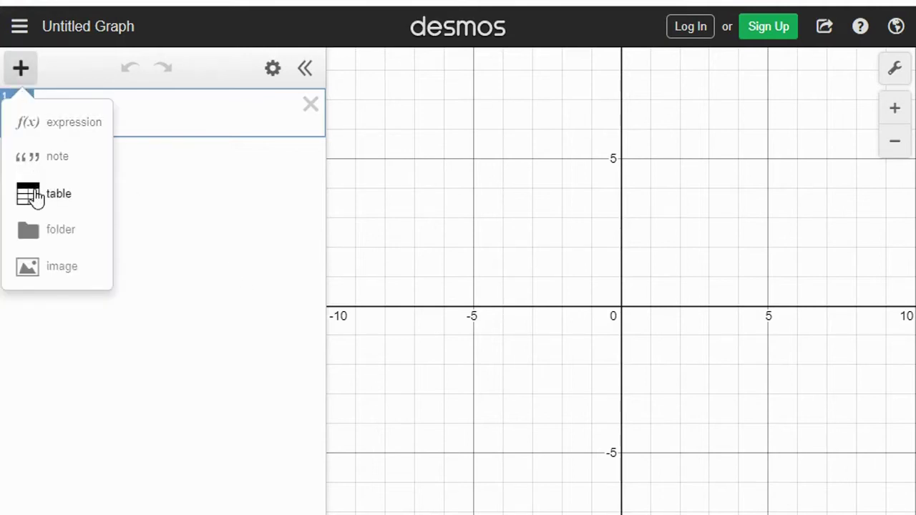
{"action": "left_click", "coordinate": [36, 198]}
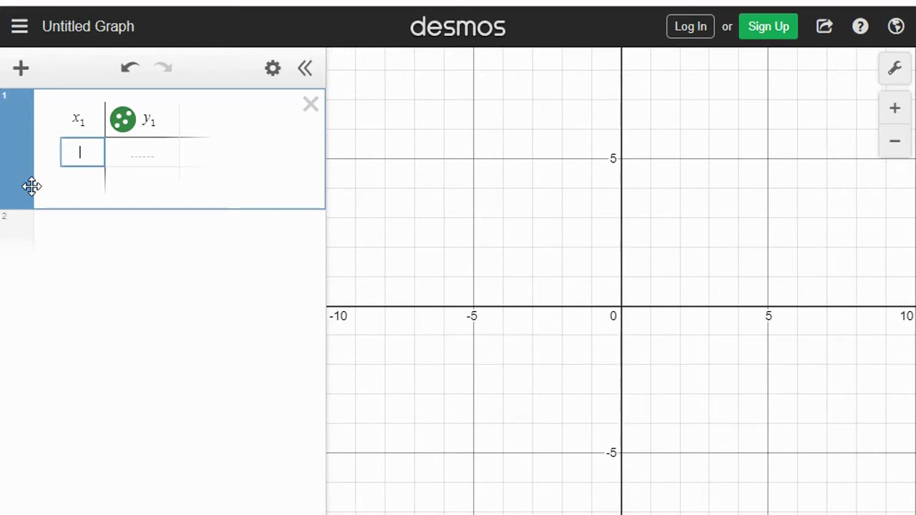
{"action": "type", "text": "10"}
{"action": "key", "text": "Return"}
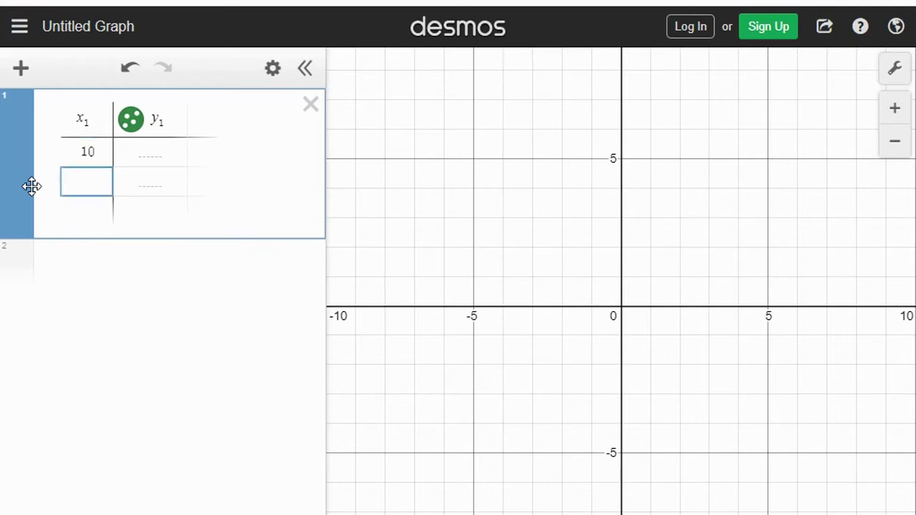
{"action": "type", "text": "12"}
{"action": "key", "text": "Return"}
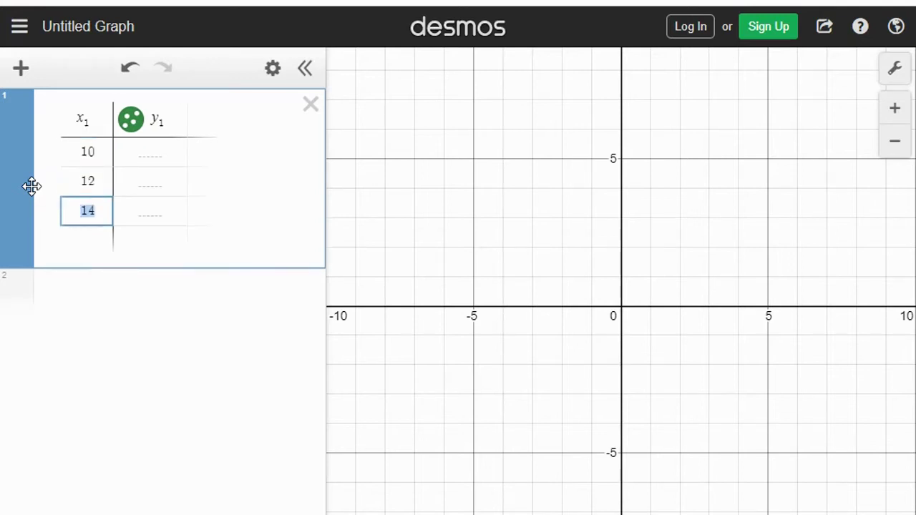
{"action": "key", "text": "Return"}
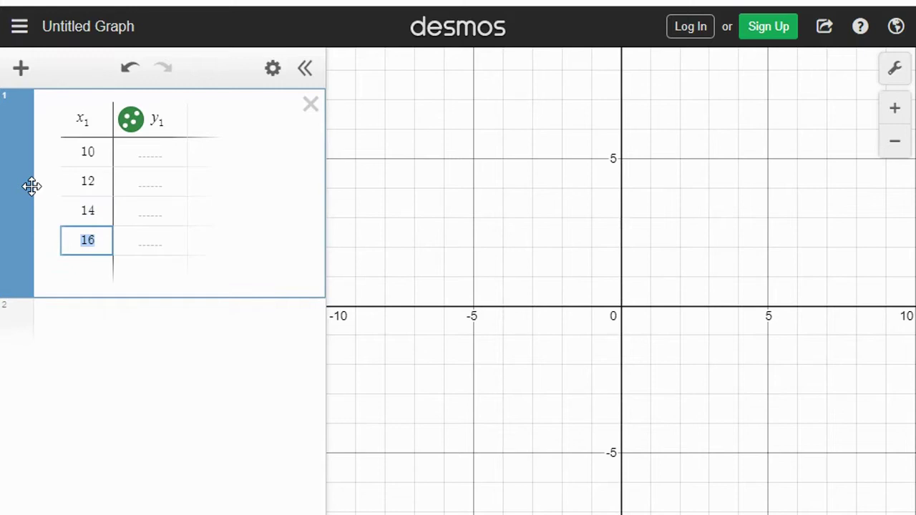
{"action": "key", "text": "Return"}
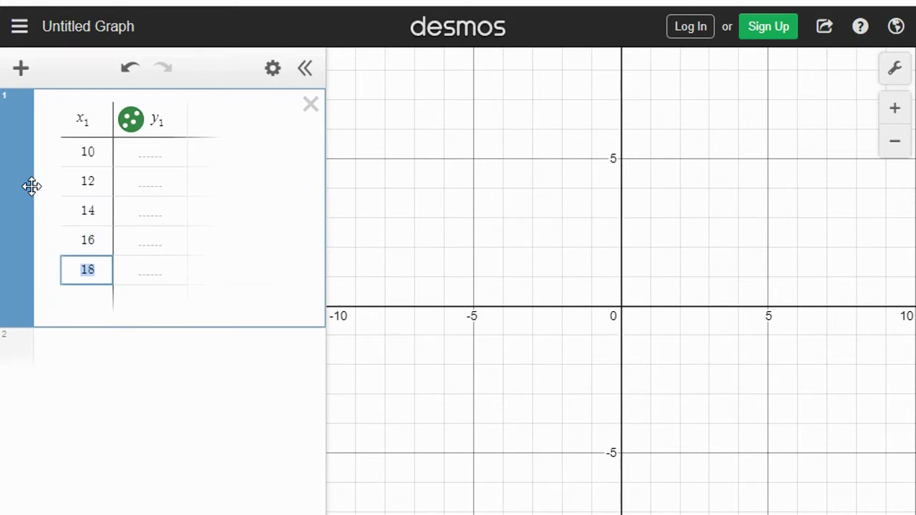
{"action": "key", "text": "Return"}
{"action": "key", "text": "Return"}
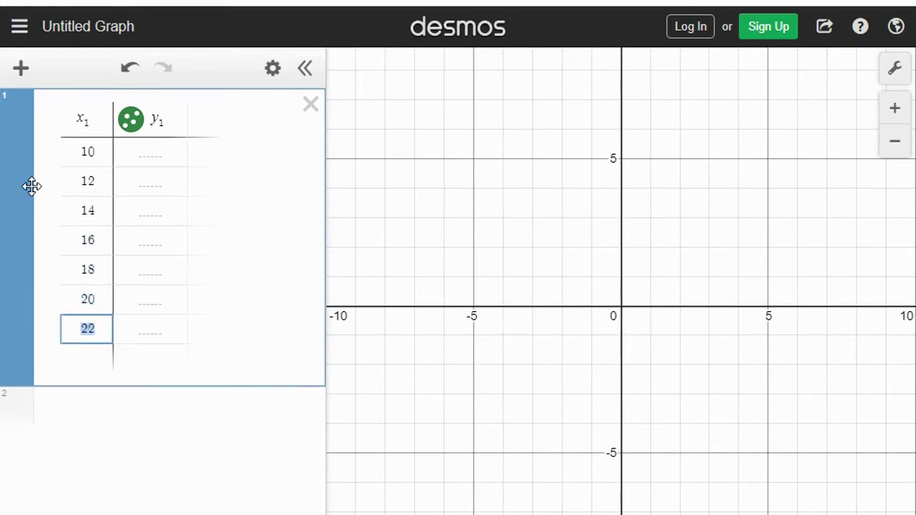
Step: Fill the table's y1 column with 39, 45, 51, 54, 49, 45 and 42
{"action": "left_click", "coordinate": [146, 148]}
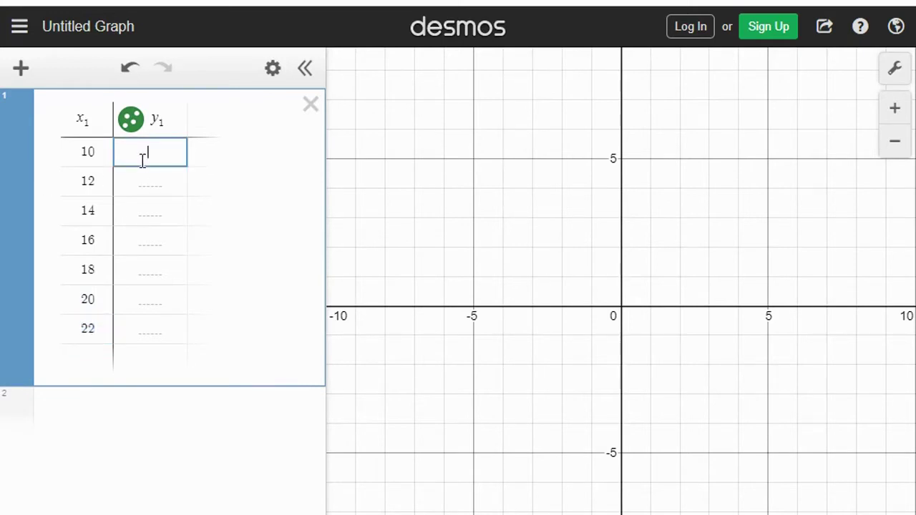
{"action": "type", "text": "39"}
{"action": "key", "text": "Return"}
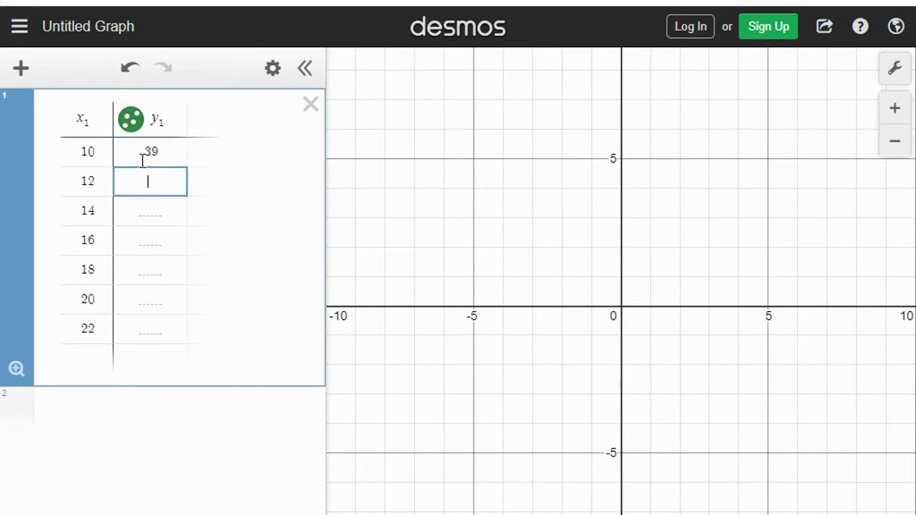
{"action": "type", "text": "45"}
{"action": "key", "text": "Return"}
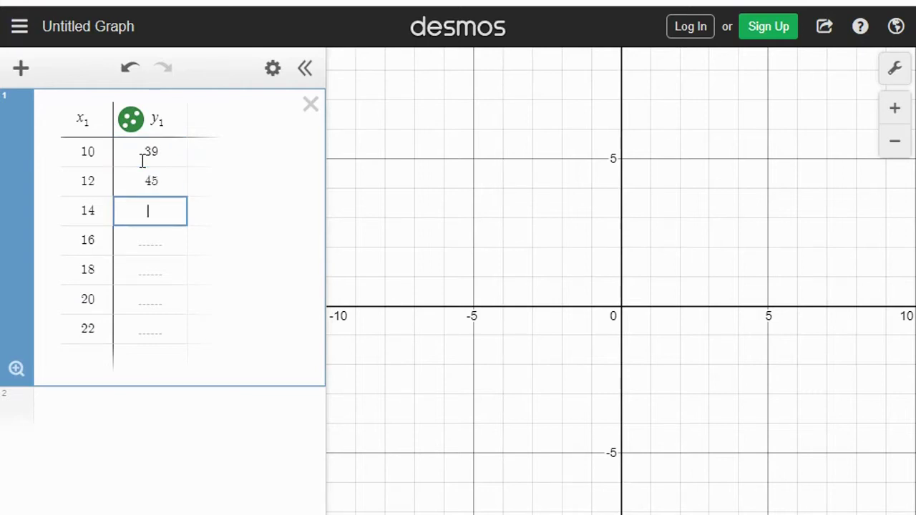
{"action": "key", "text": "Return"}
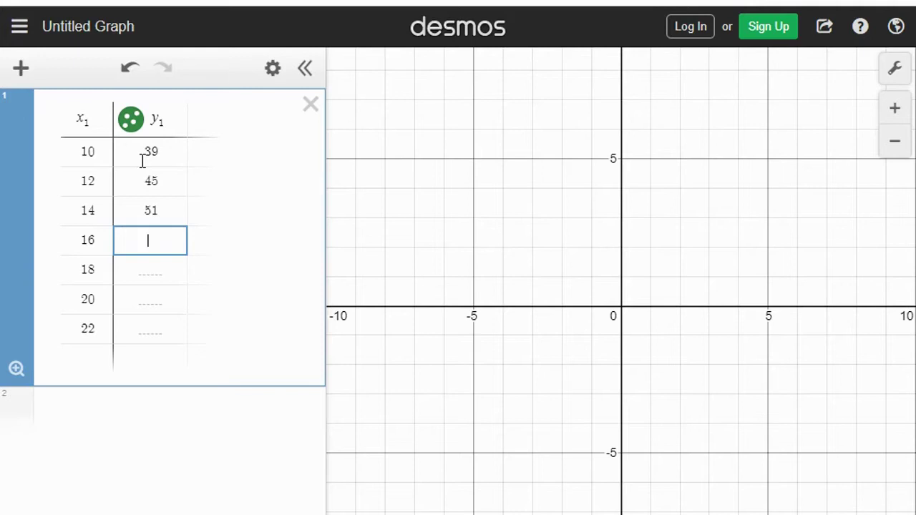
{"action": "type", "text": "54"}
{"action": "key", "text": "Return"}
{"action": "type", "text": "49"}
{"action": "key", "text": "Return"}
{"action": "type", "text": "45"}
{"action": "key", "text": "Return"}
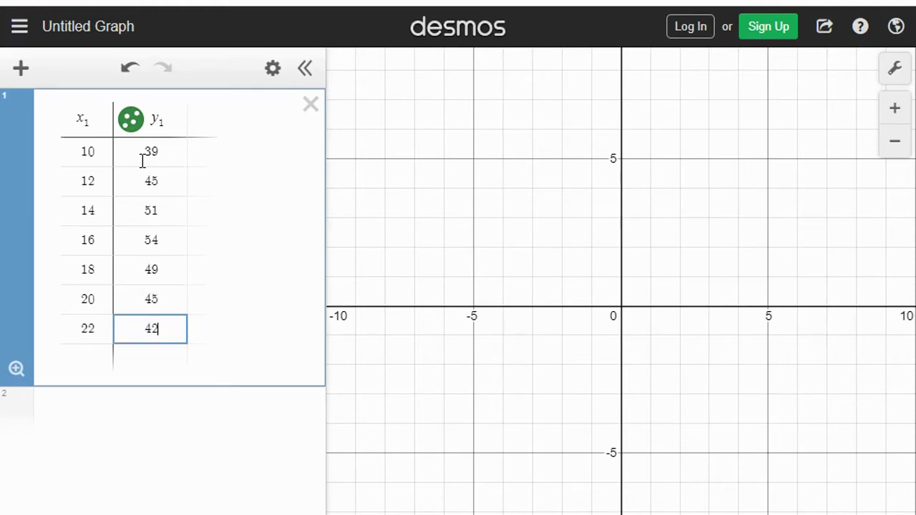
{"action": "key", "text": "Return"}
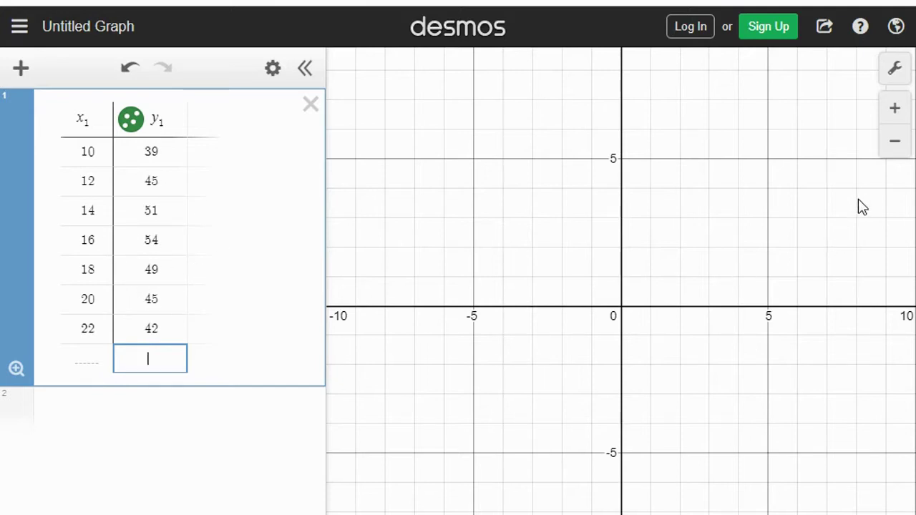
Step: Fit a quadratic regression to the table data with the expression y1 ~ a·x1^2 + b·x1 + c
{"action": "left_click", "coordinate": [895, 150]}
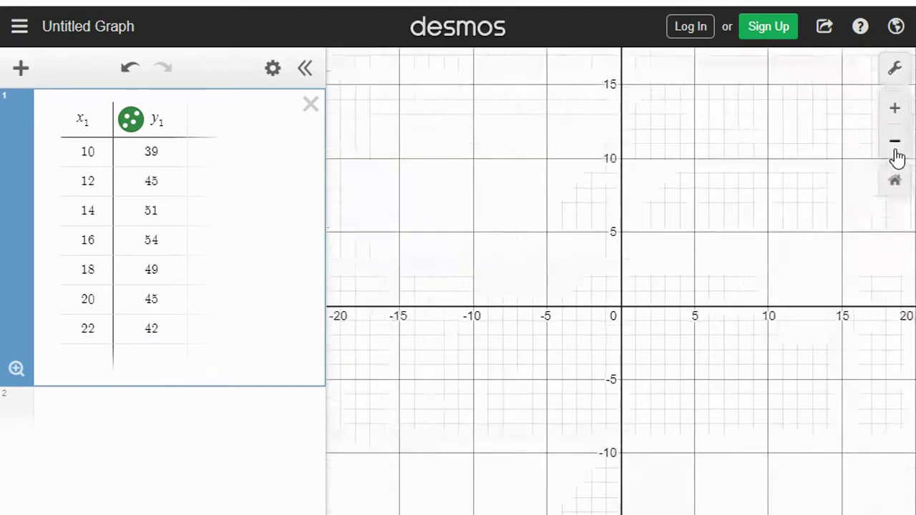
{"action": "left_click", "coordinate": [894, 153]}
{"action": "left_click_drag", "start_coordinate": [758, 197], "coordinate": [551, 374]}
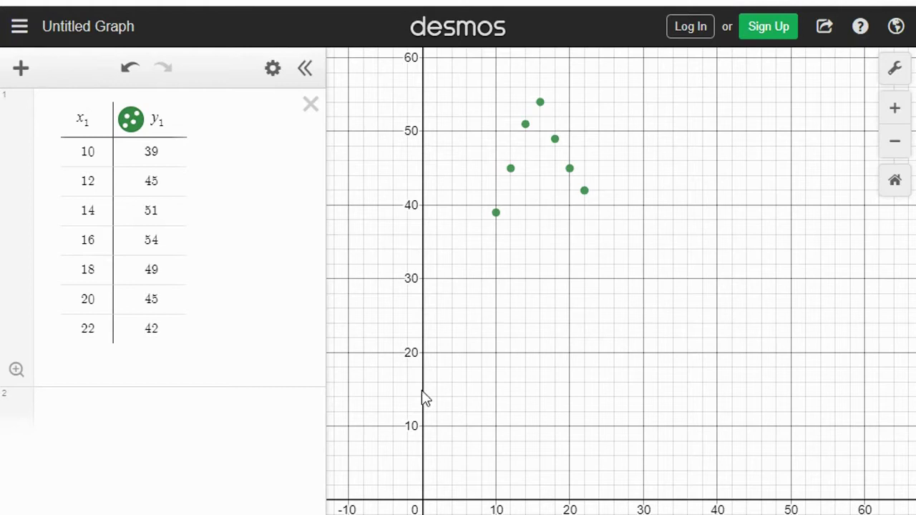
{"action": "left_click", "coordinate": [329, 472]}
{"action": "left_click", "coordinate": [91, 409]}
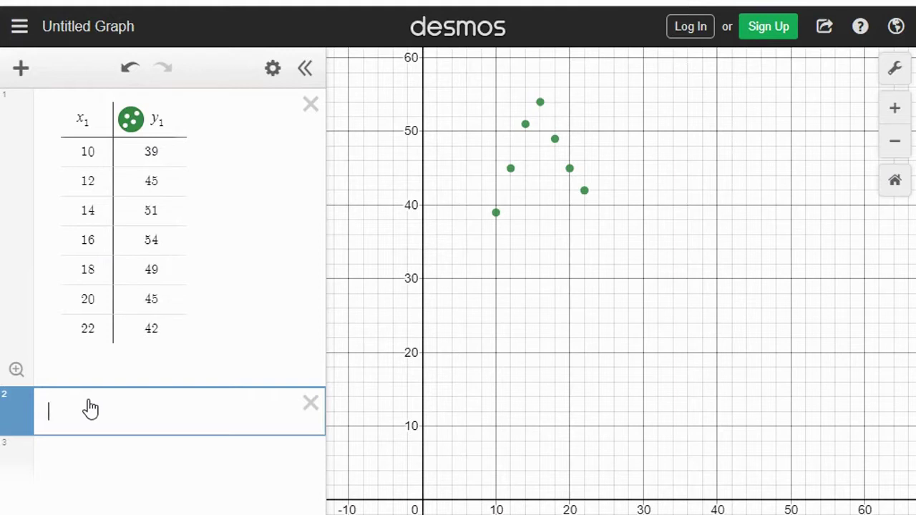
{"action": "type", "text": "y1"}
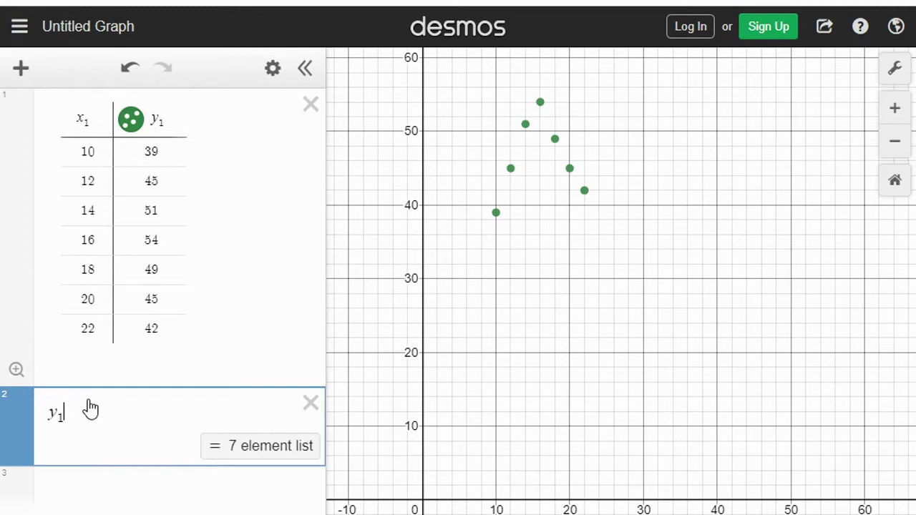
{"action": "type", "text": "~"}
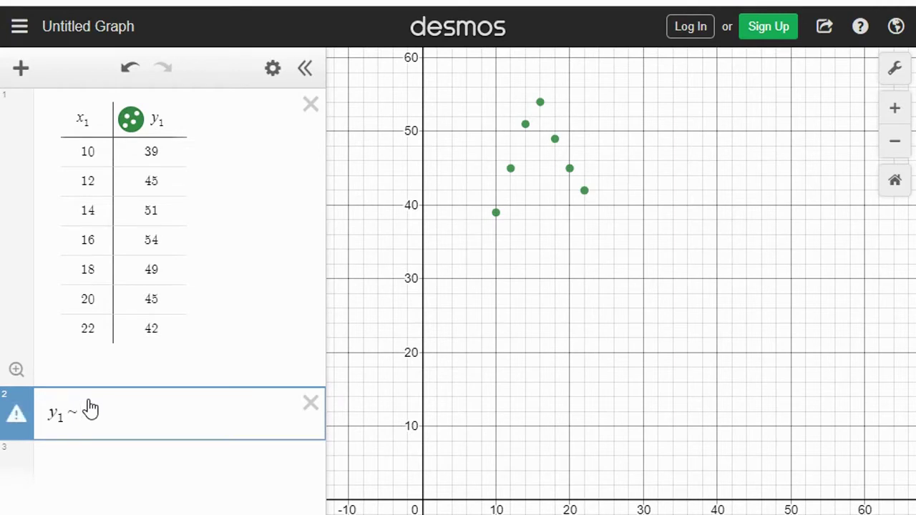
{"action": "type", "text": "a"}
{"action": "type", "text": "*"}
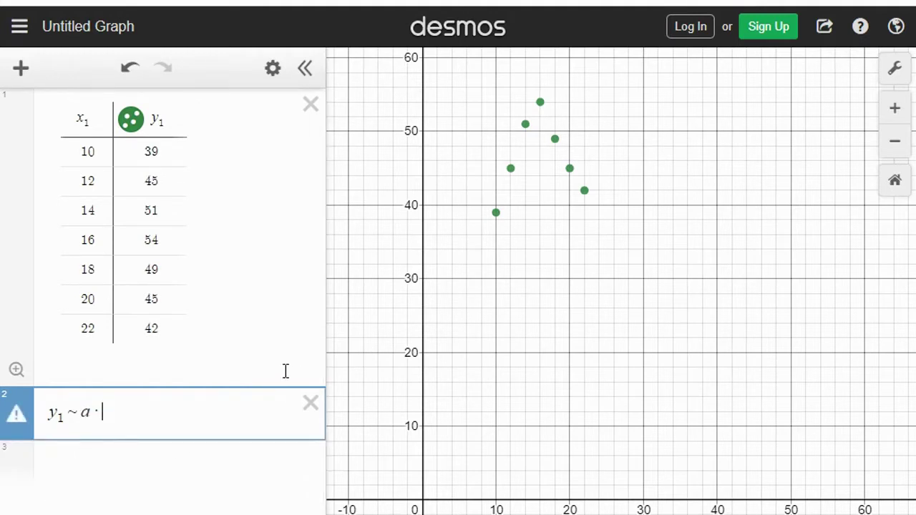
{"action": "type", "text": "x1"}
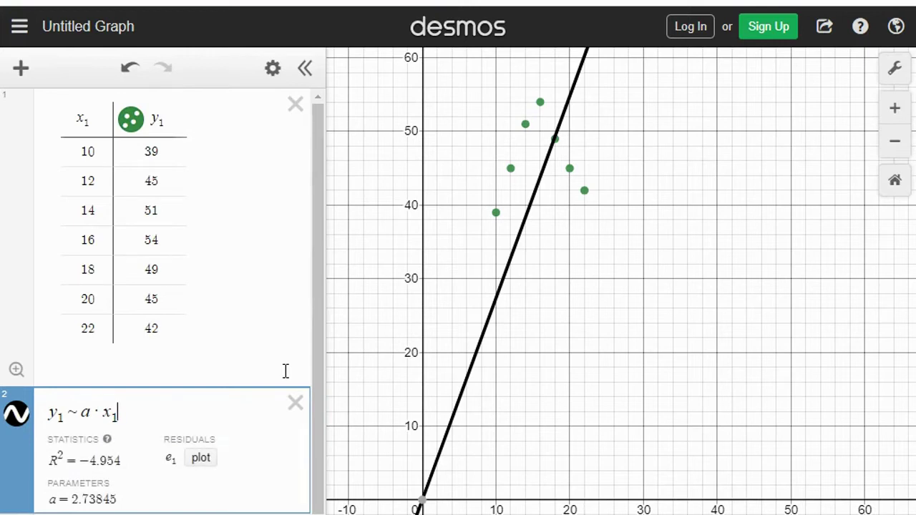
{"action": "type", "text": "^2"}
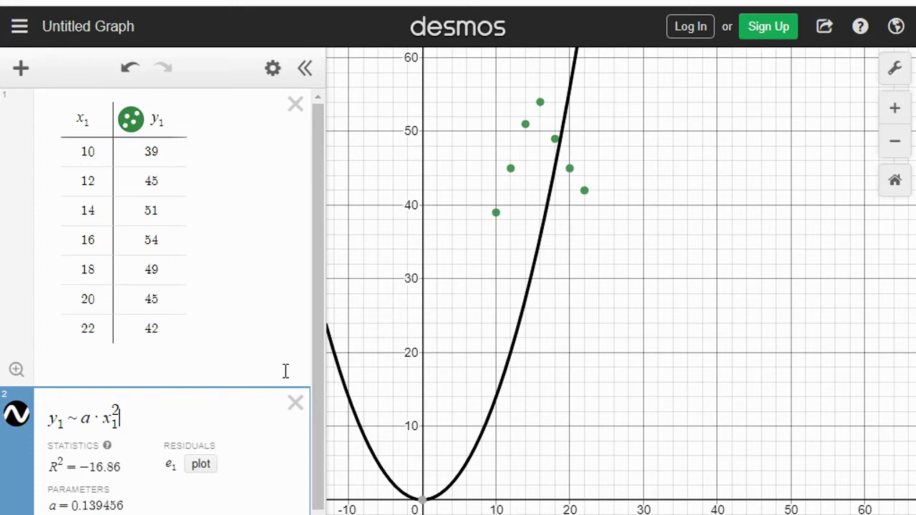
{"action": "type", "text": "+"}
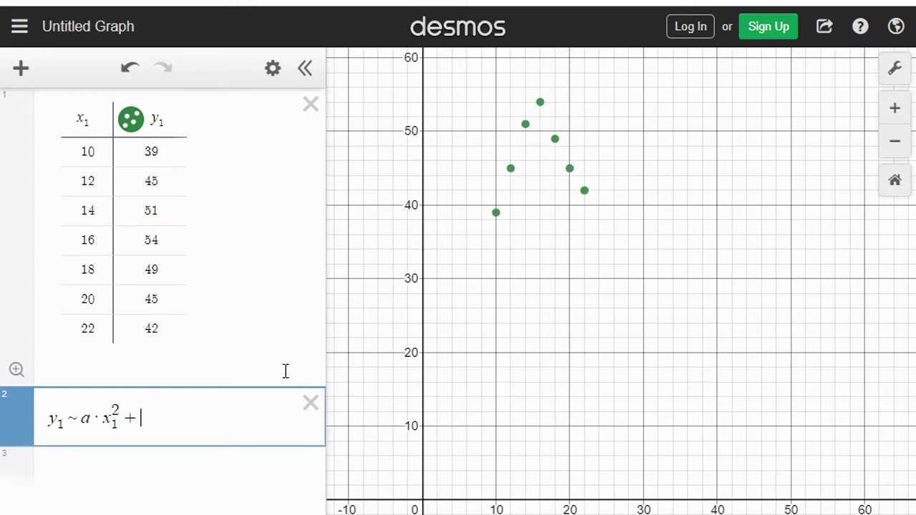
{"action": "type", "text": "b*"}
{"action": "type", "text": "x"}
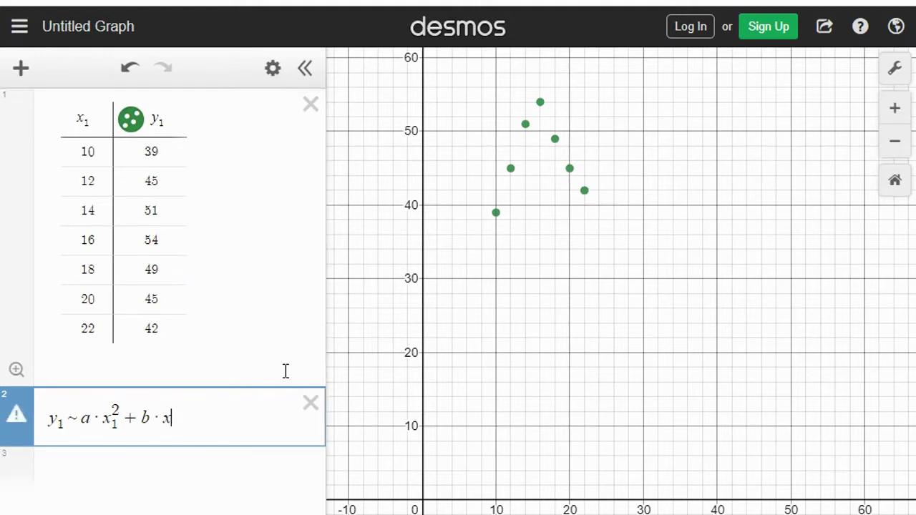
{"action": "type", "text": "1"}
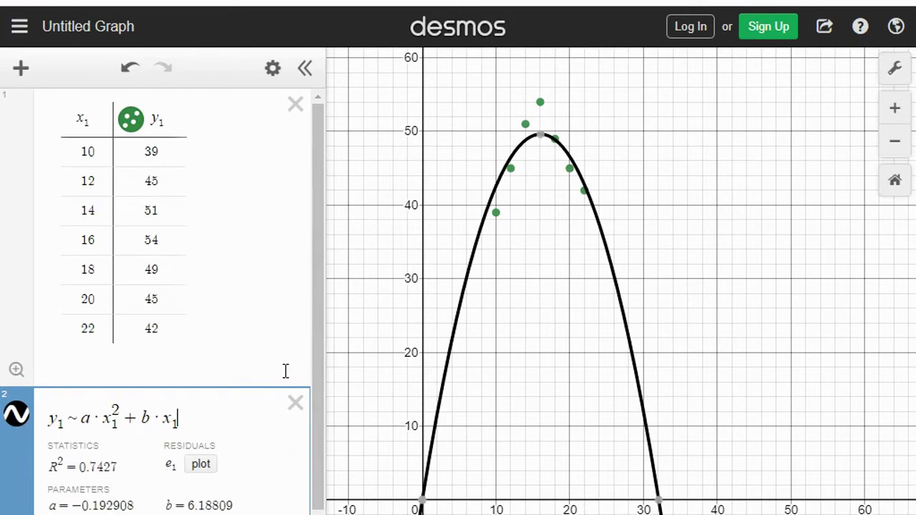
{"action": "type", "text": "+"}
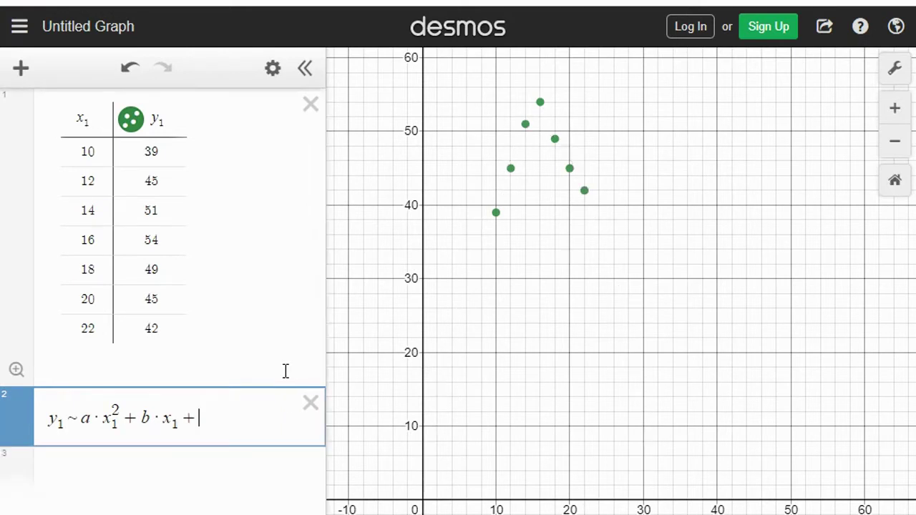
{"action": "type", "text": "c"}
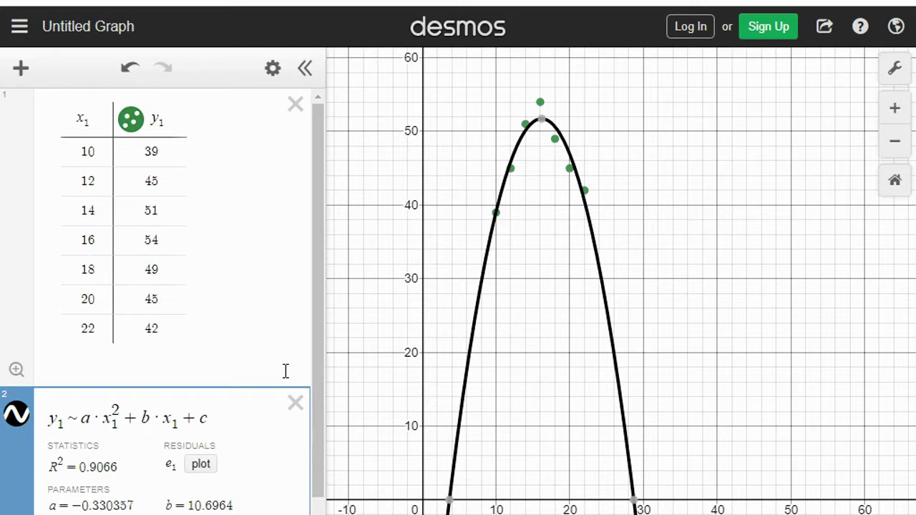
Step: Check the worksheet in the HoverCam window, and graph the horizontal line y = 38 below the regression in the calculator
{"action": "left_click_drag", "start_coordinate": [319, 372], "coordinate": [313, 443]}
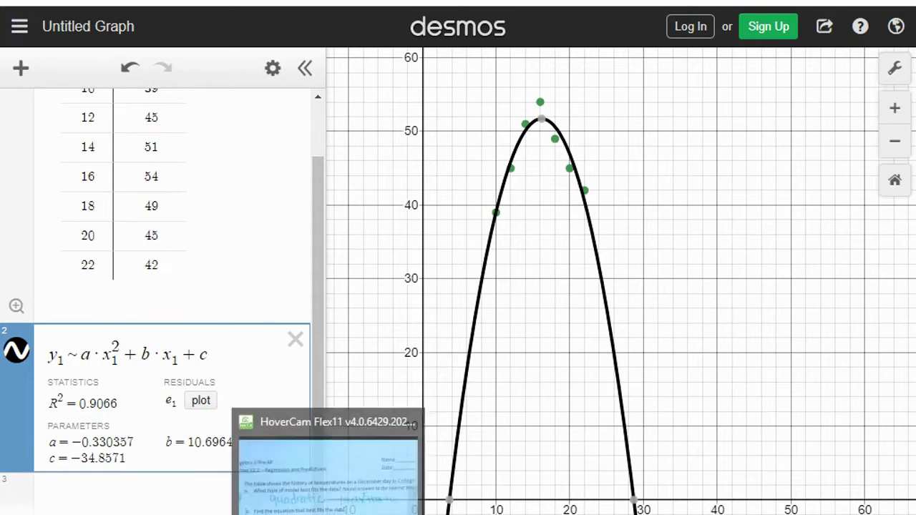
{"action": "key", "text": "alt+Tab"}
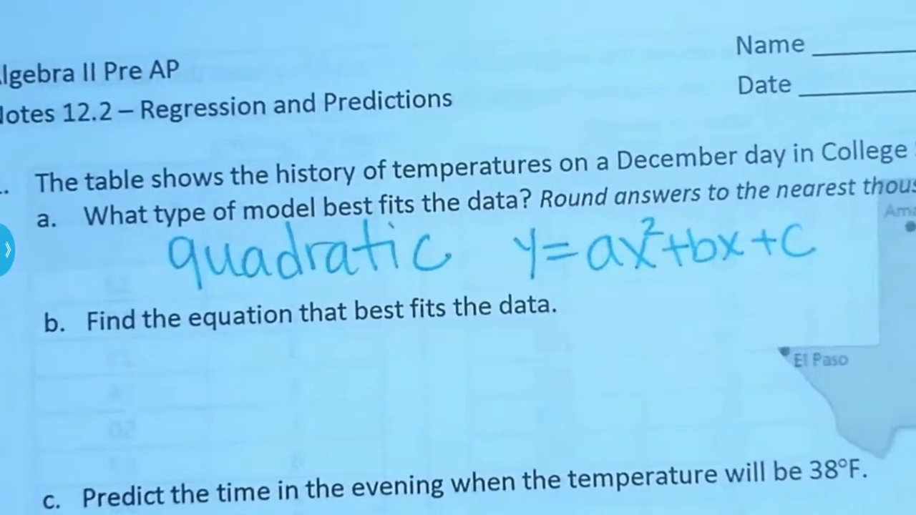
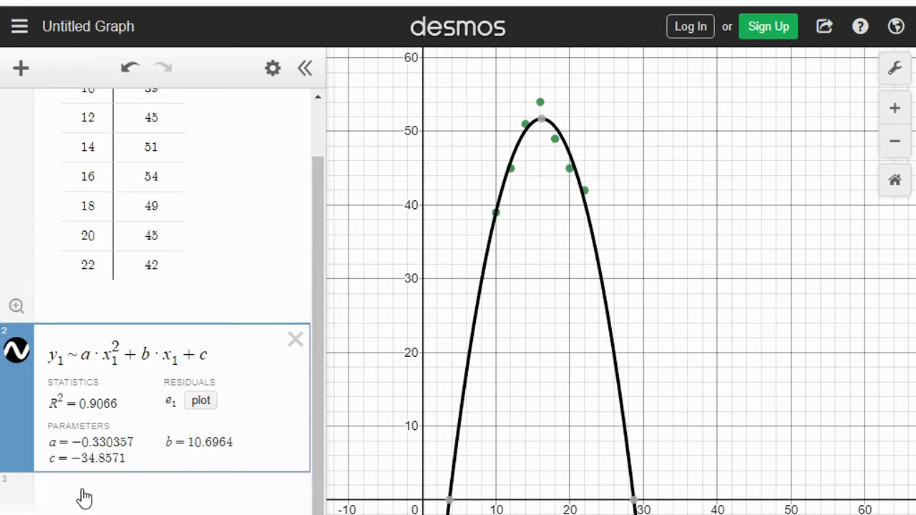
{"action": "left_click", "coordinate": [83, 495]}
{"action": "type", "text": "y = 3"}
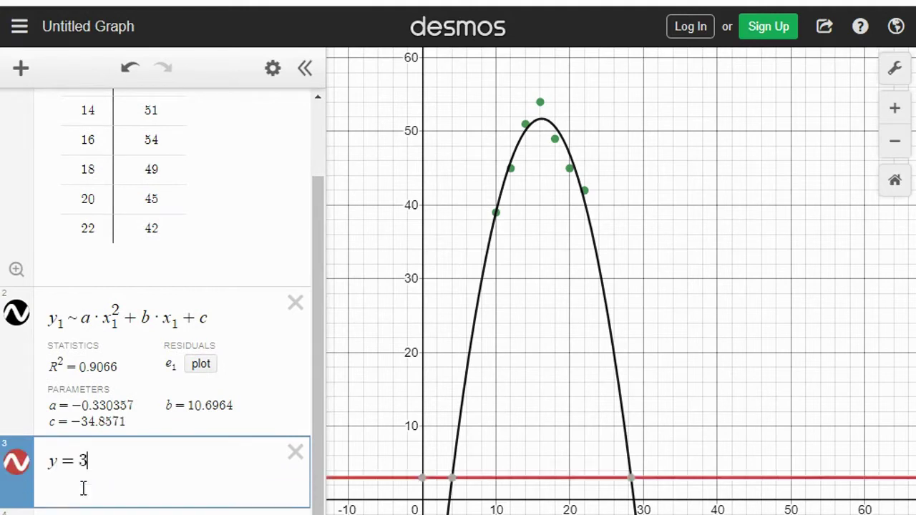
{"action": "type", "text": "8"}
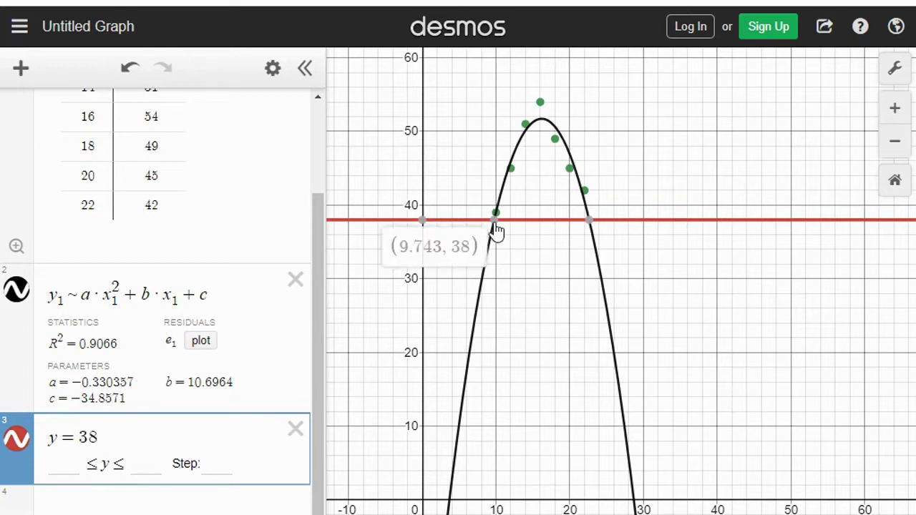
Step: Read the coordinates of the two intersection points between the line y = 38 and the regression curve
{"action": "mouse_move", "coordinate": [589, 223]}
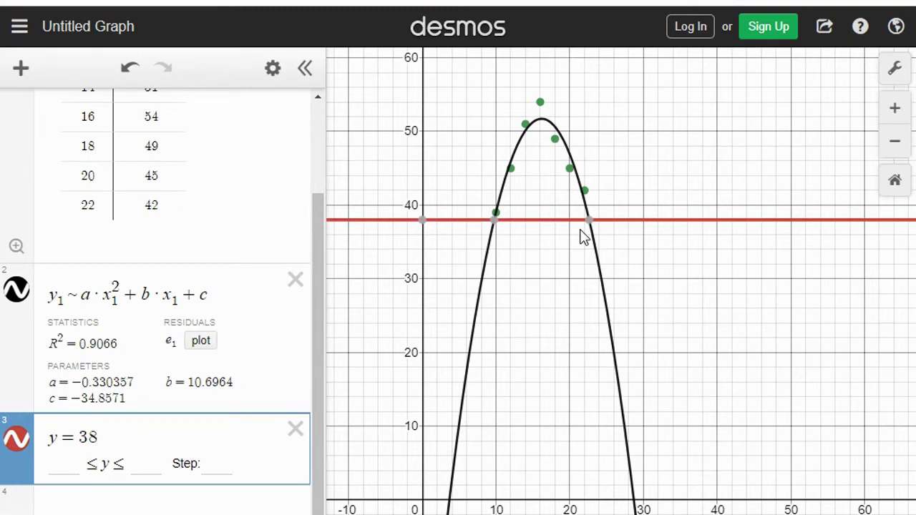
{"action": "mouse_move", "coordinate": [495, 230]}
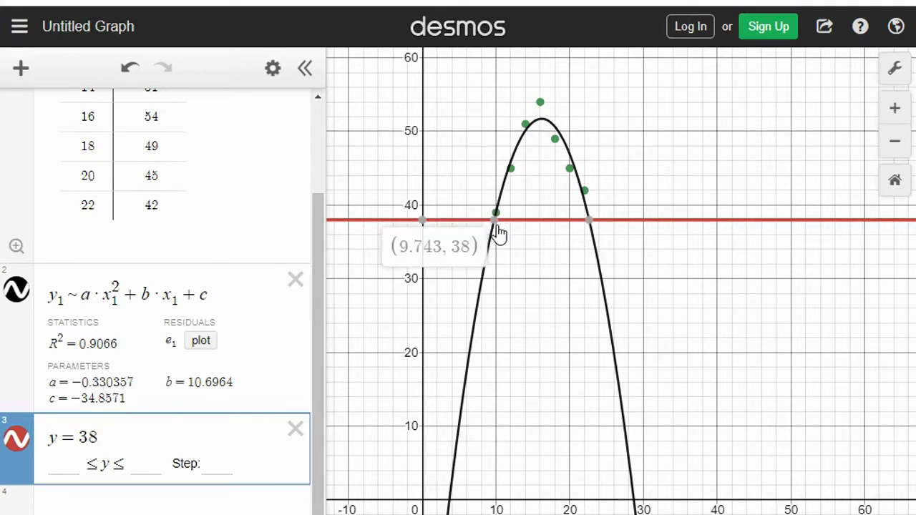
{"action": "left_click", "coordinate": [590, 231]}
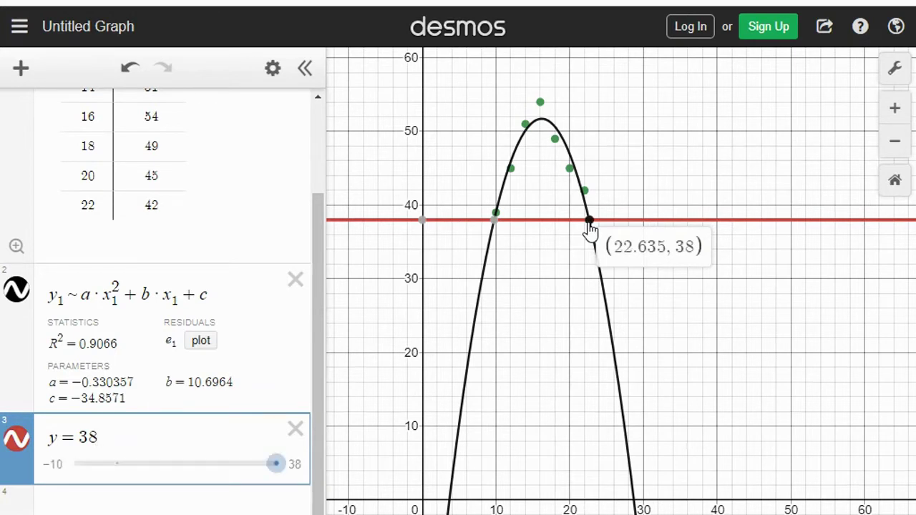
{"action": "left_click", "coordinate": [644, 255]}
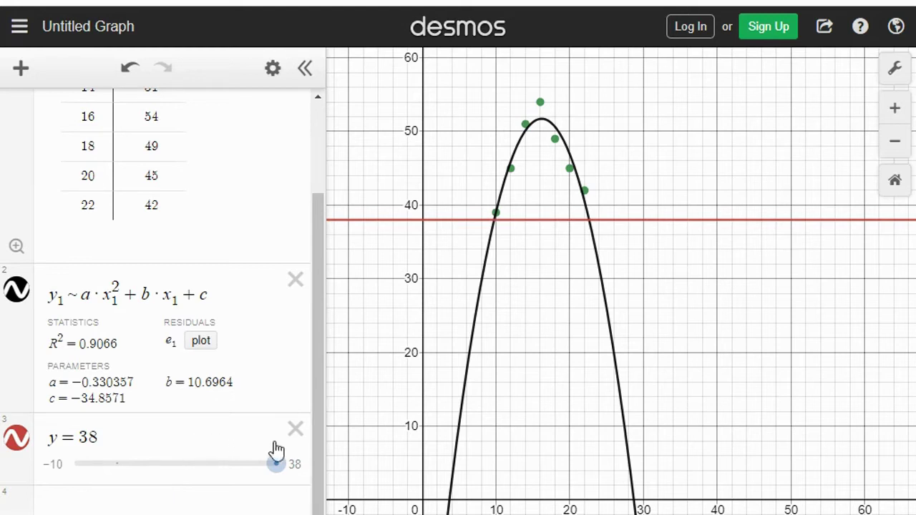
Step: Delete the horizontal line y = 38 and graph y = 38 again below the regression
{"action": "left_click", "coordinate": [295, 430]}
{"action": "left_click", "coordinate": [73, 501]}
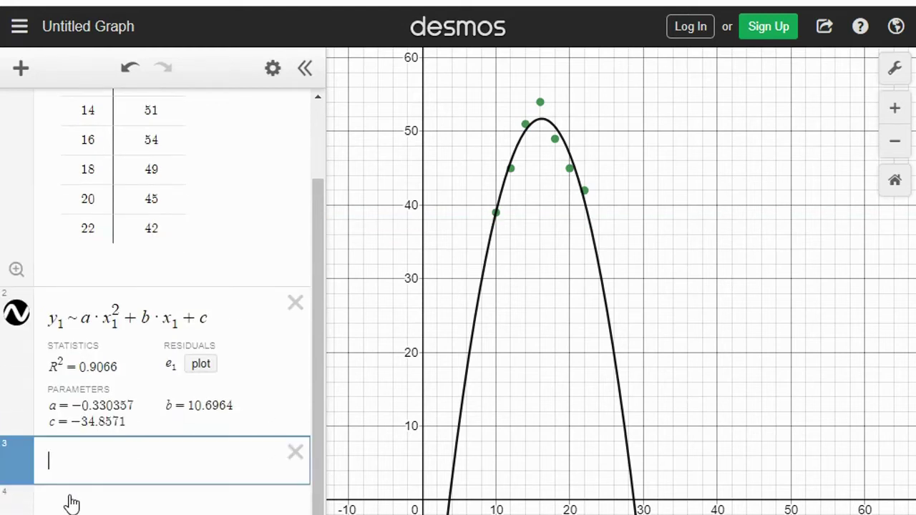
{"action": "type", "text": "y=38"}
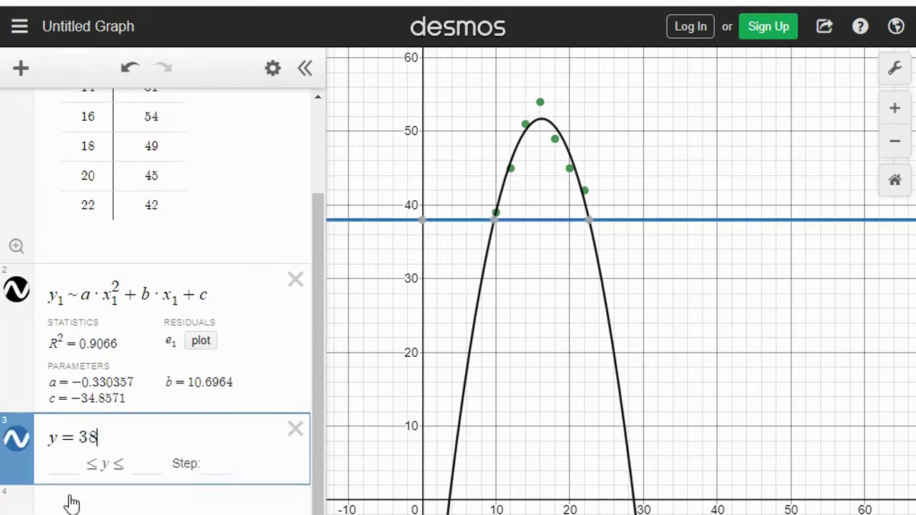
{"action": "key", "text": "Return"}
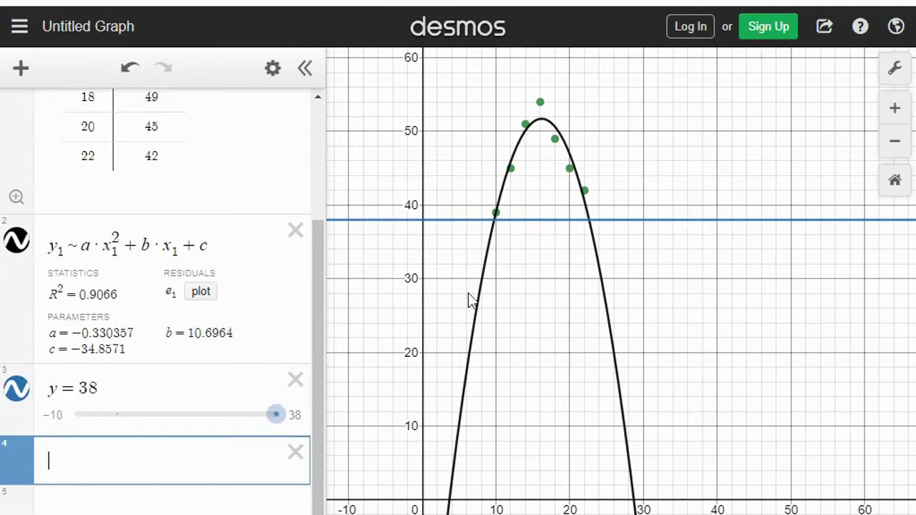
{"action": "left_click", "coordinate": [296, 452]}
{"action": "mouse_move", "coordinate": [589, 230]}
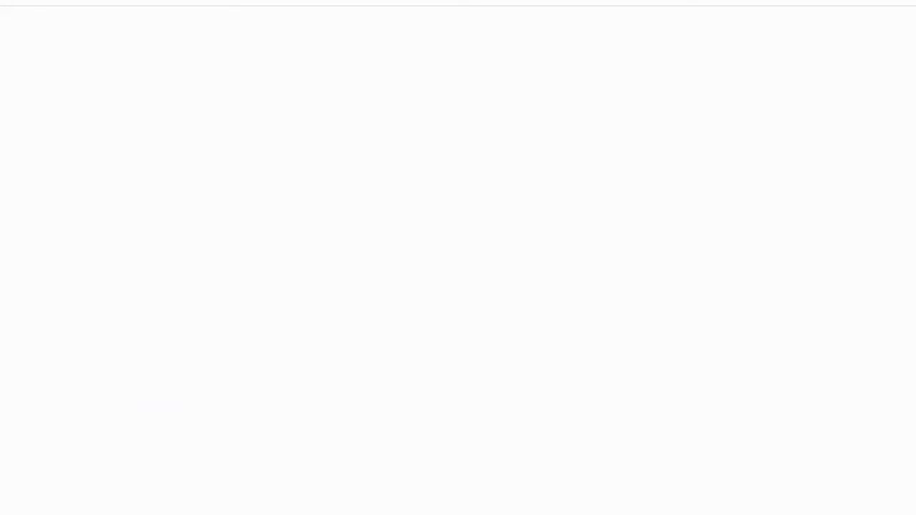
Step: Go to the Desmos website in a new browser tab and open its scientific calculator
{"action": "type", "text": "d"}
{"action": "type", "text": "es"}
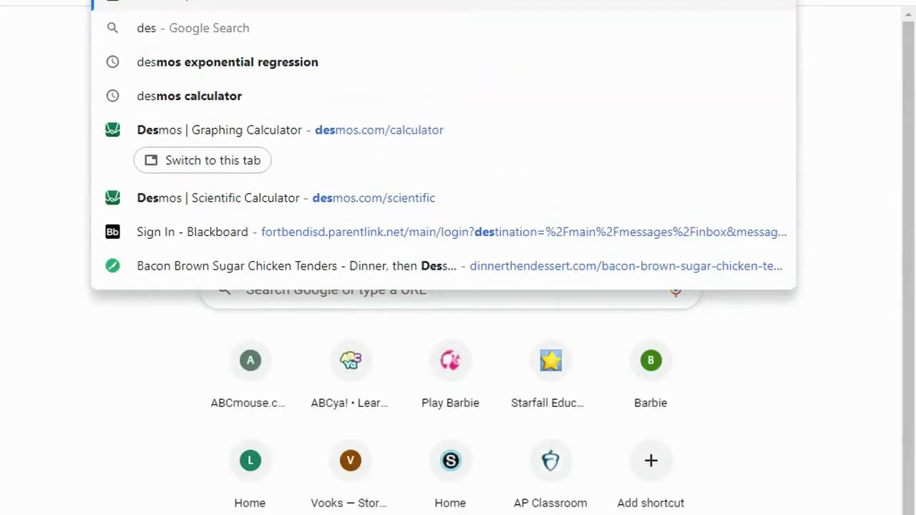
{"action": "key", "text": "Escape"}
{"action": "key", "text": "Return"}
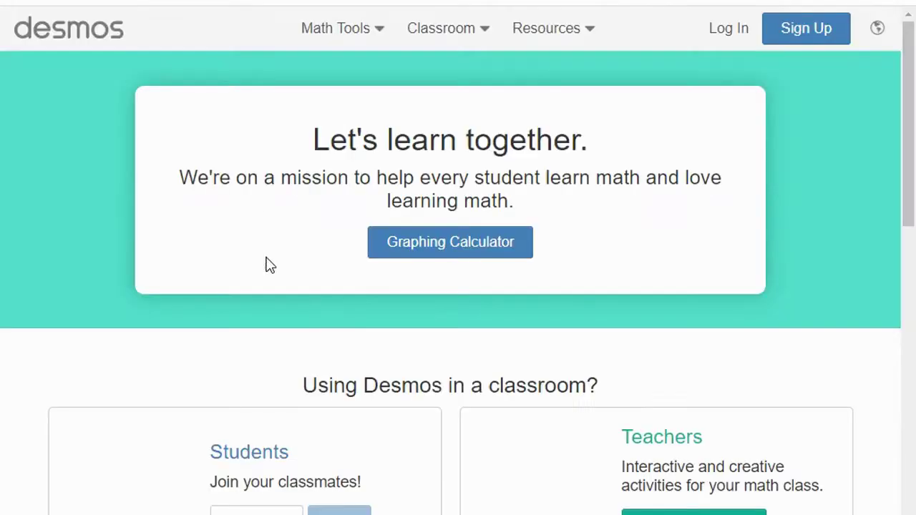
{"action": "left_click", "coordinate": [342, 32]}
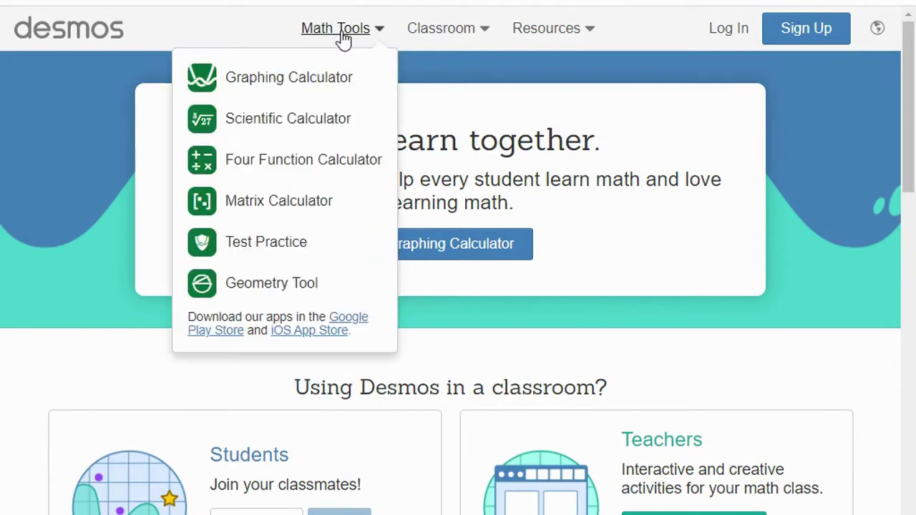
{"action": "left_click", "coordinate": [300, 118]}
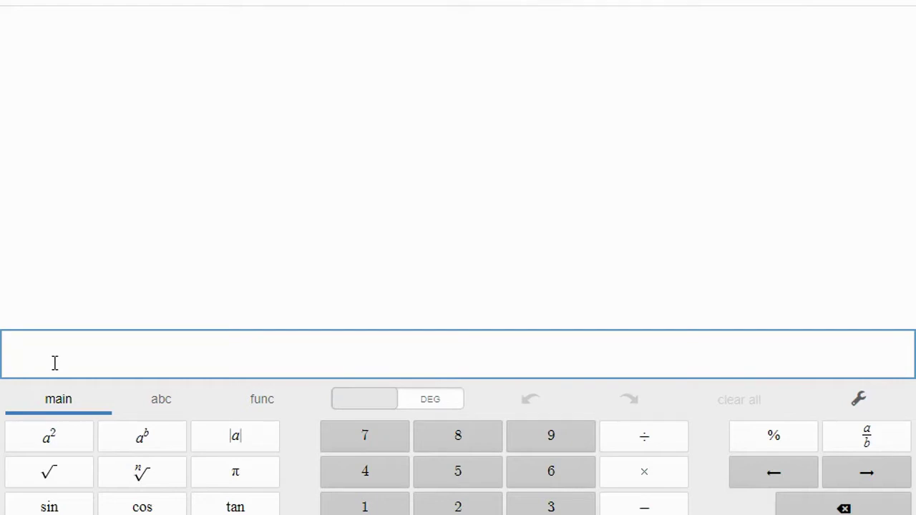
Step: Compute .635*60 to convert the fractional hour to minutes
{"action": "type", "text": ".635*"}
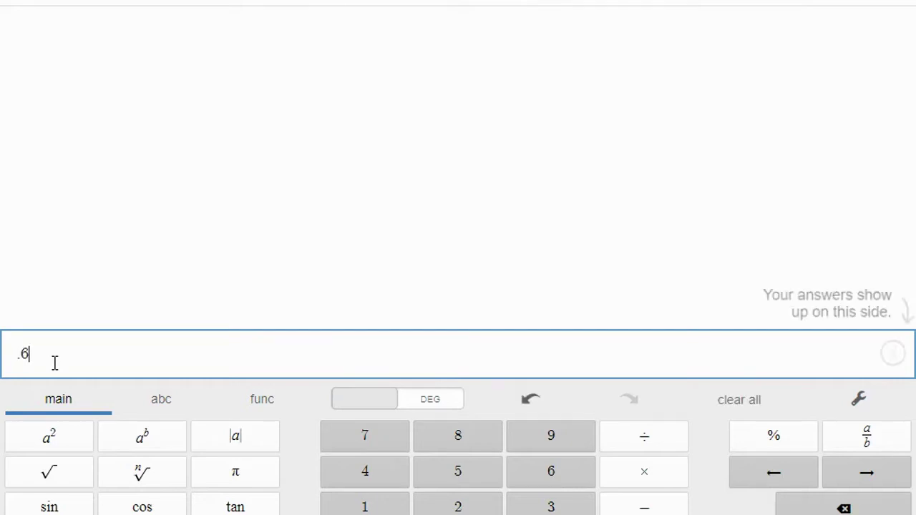
{"action": "type", "text": "60"}
{"action": "key", "text": "Return"}
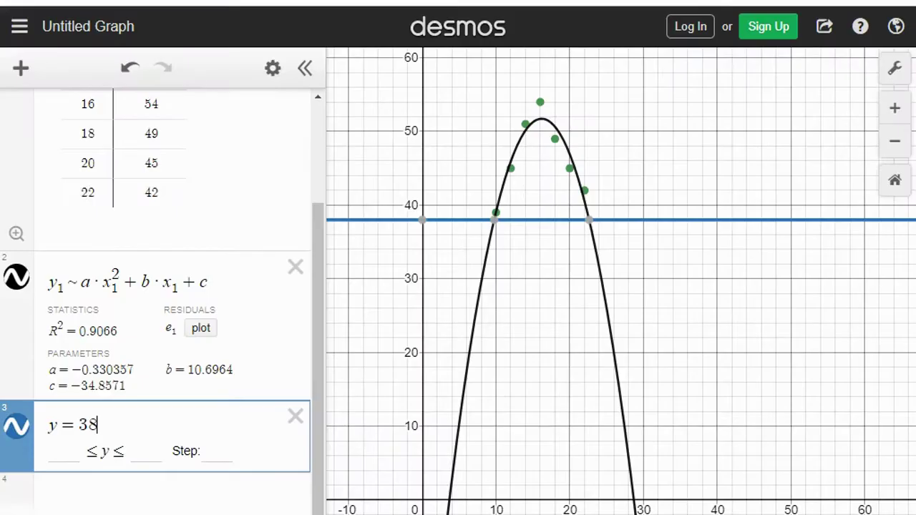
Step: In the graphing calculator, delete the y = 38 line and replace the table's x1 values with 0, 5, 10, 15, 20, 25 and 30
{"action": "left_click", "coordinate": [295, 417]}
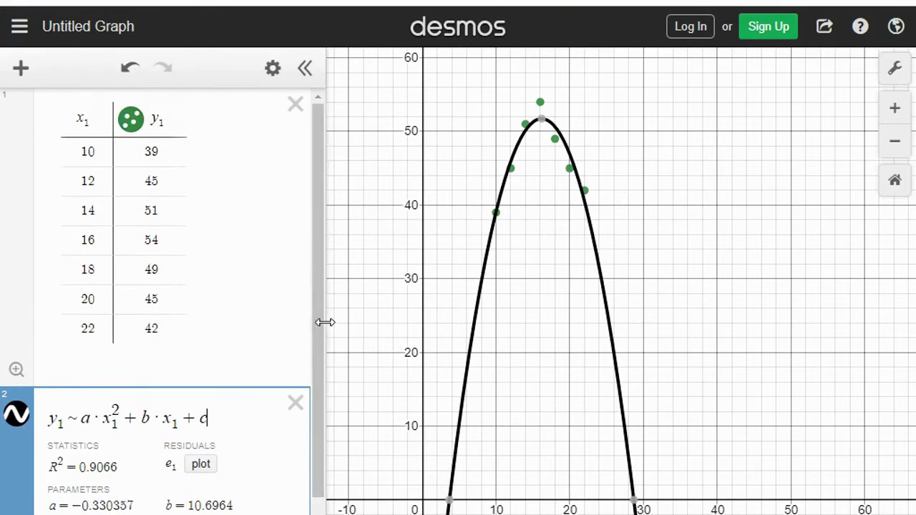
{"action": "left_click", "coordinate": [93, 154]}
{"action": "key", "text": "BackSpace"}
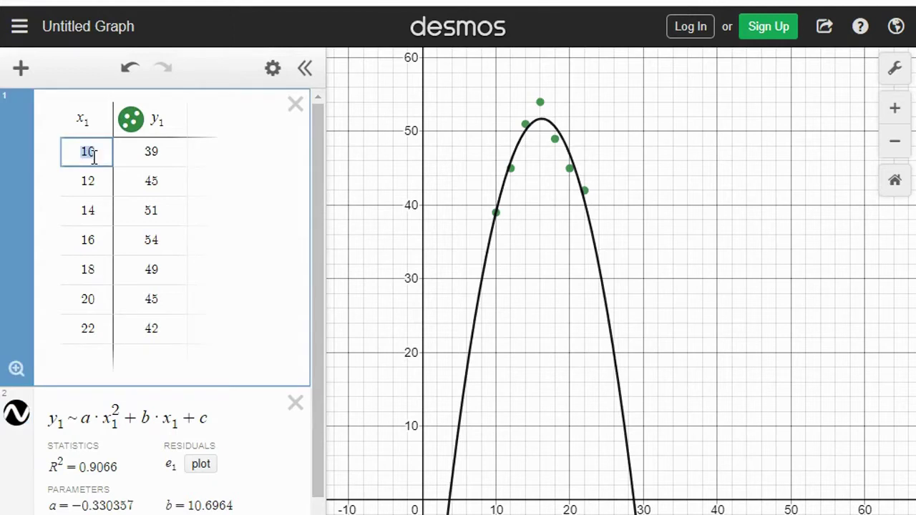
{"action": "key", "text": "Return"}
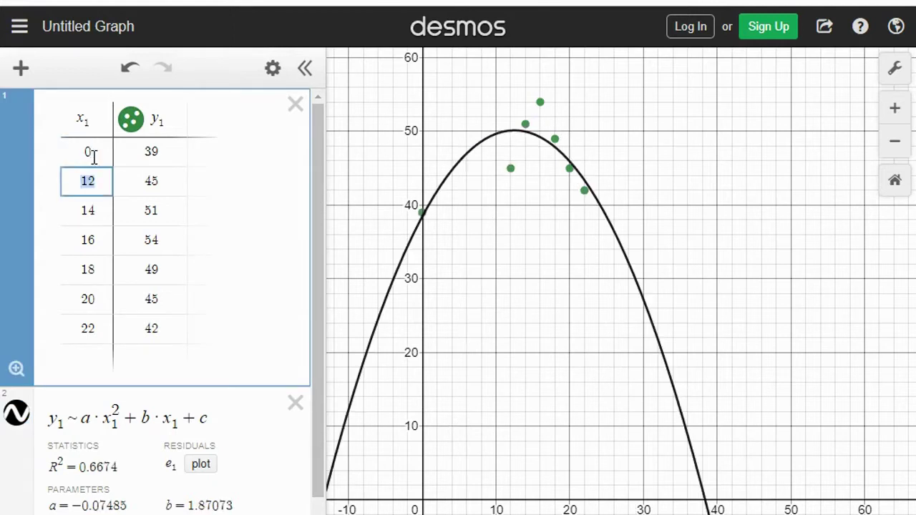
{"action": "type", "text": "5"}
{"action": "key", "text": "Return"}
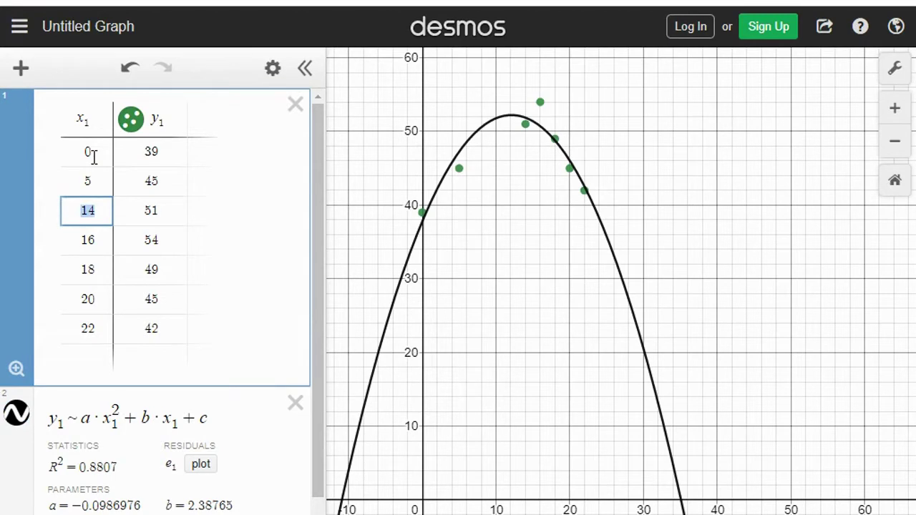
{"action": "type", "text": "10"}
{"action": "key", "text": "Return"}
{"action": "type", "text": "15"}
{"action": "key", "text": "Return"}
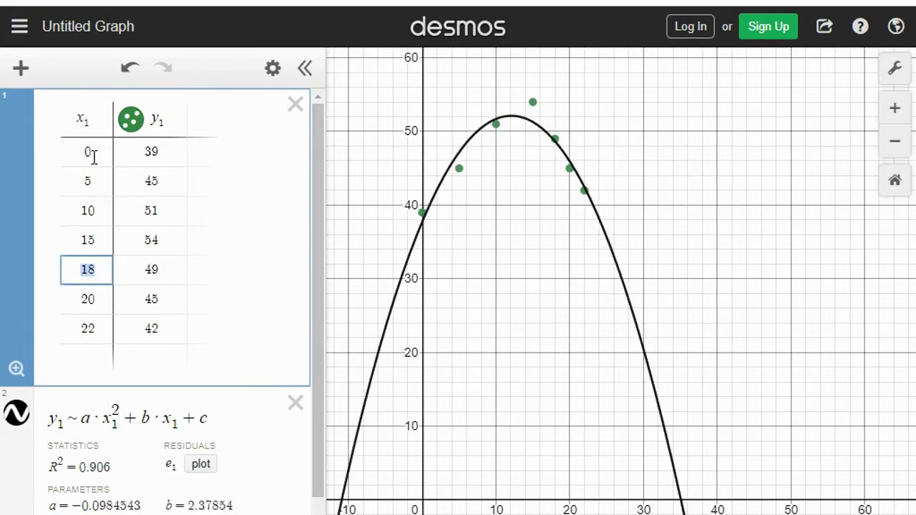
{"action": "type", "text": "20"}
{"action": "key", "text": "Return"}
{"action": "type", "text": "25"}
{"action": "key", "text": "Return"}
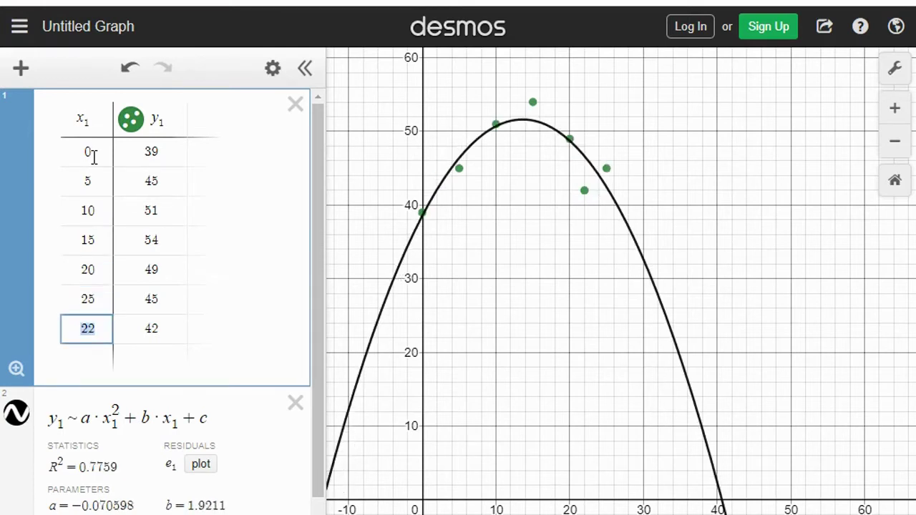
{"action": "type", "text": "30"}
Step: Replace the table's y1 values with 180, 150, 140, 130, 120, 115 and 112
{"action": "key", "text": "Right"}
{"action": "key", "text": "Up"}
{"action": "key", "text": "Up"}
{"action": "key", "text": "Up"}
{"action": "key", "text": "Up"}
{"action": "key", "text": "Up"}
{"action": "key", "text": "Up"}
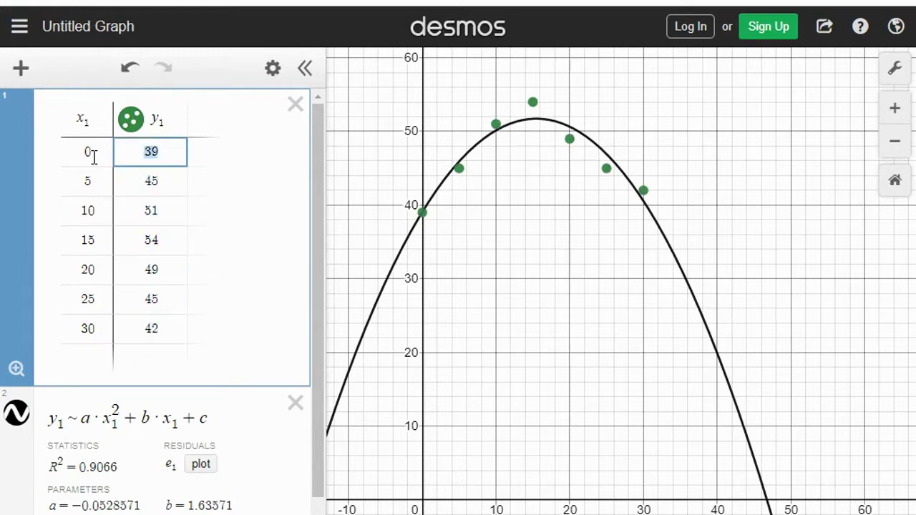
{"action": "type", "text": "180"}
{"action": "key", "text": "Return"}
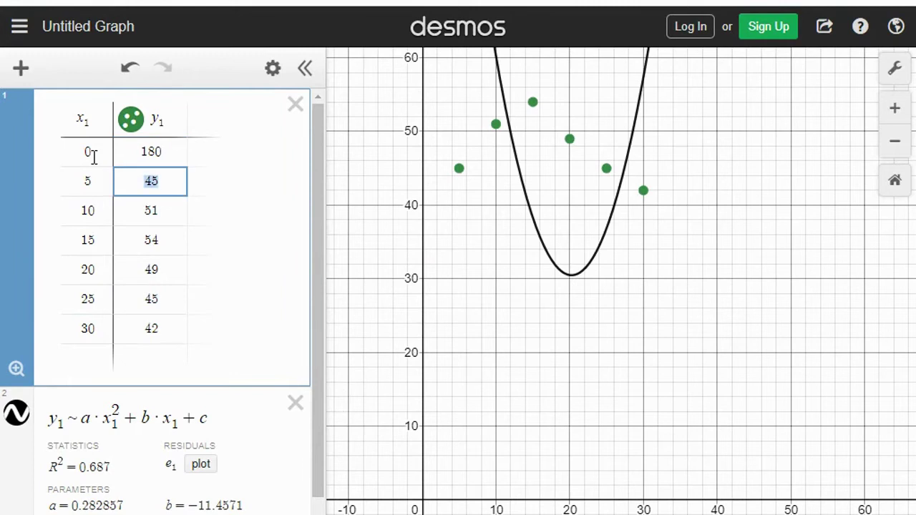
{"action": "type", "text": "150"}
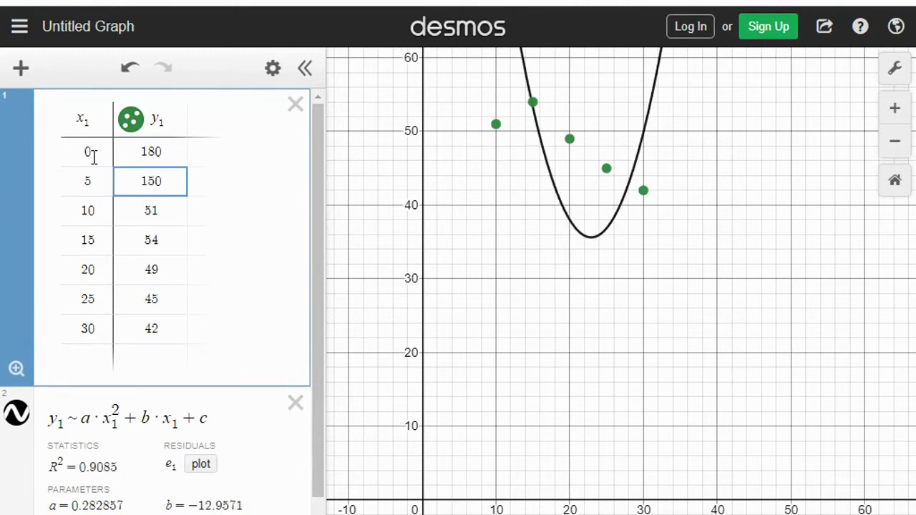
{"action": "key", "text": "Return"}
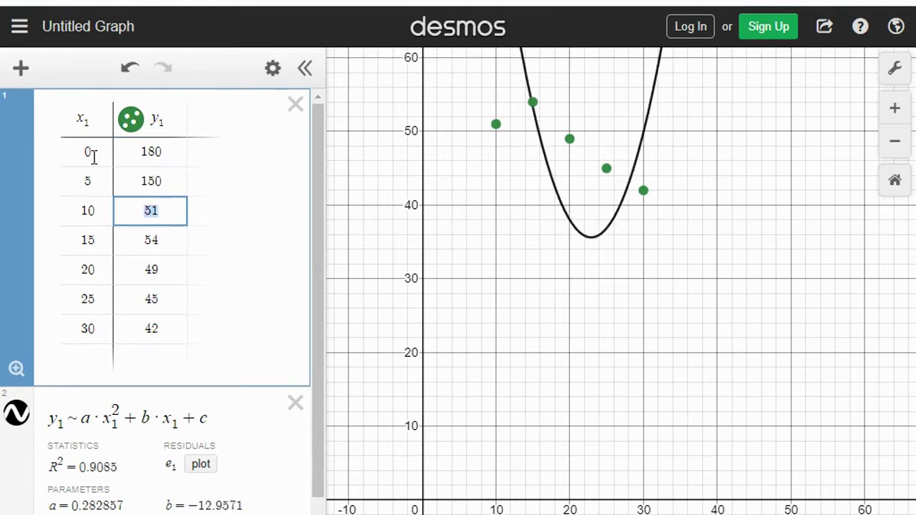
{"action": "type", "text": "140"}
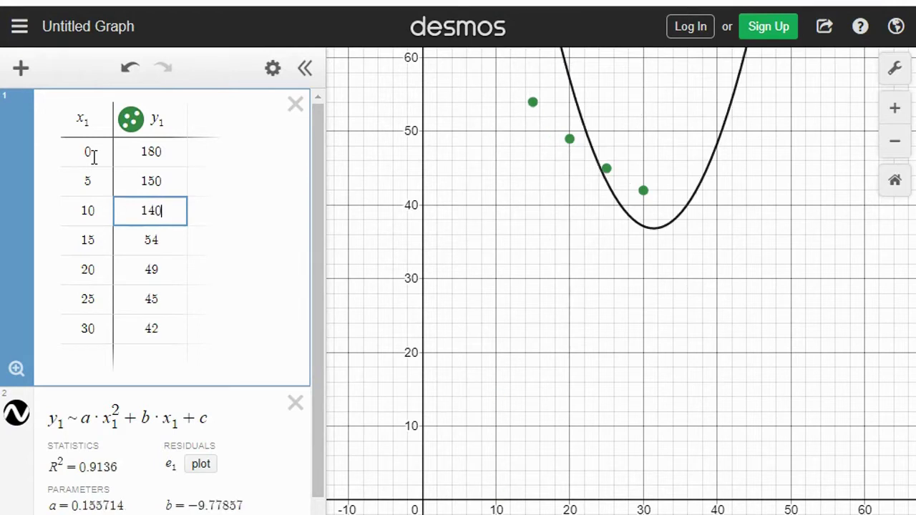
{"action": "key", "text": "Return"}
{"action": "type", "text": "130"}
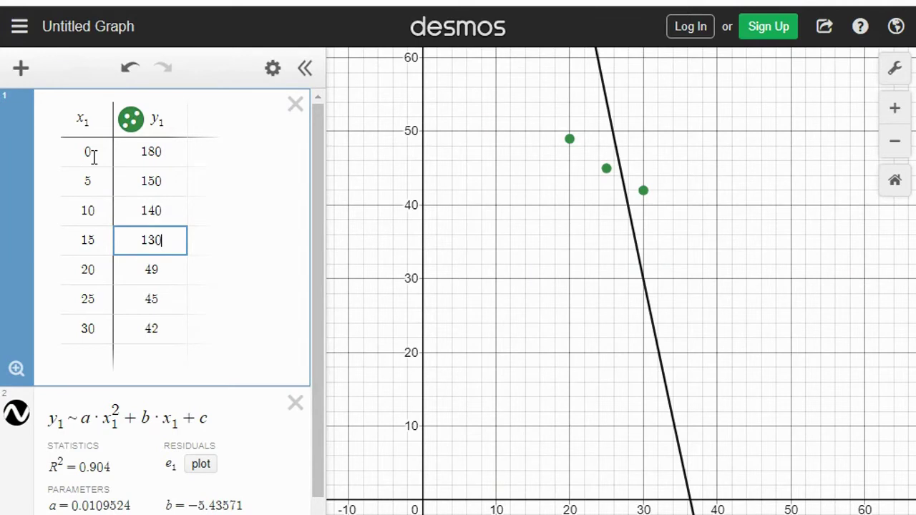
{"action": "key", "text": "Return"}
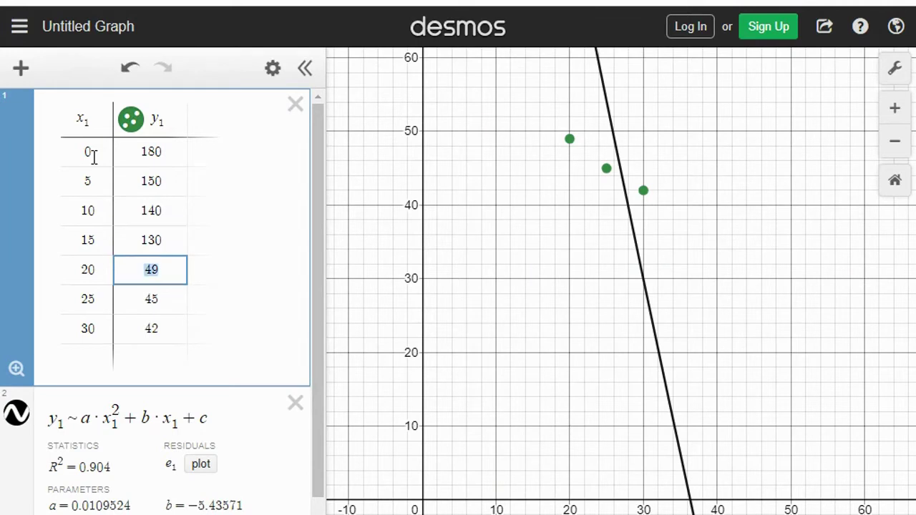
{"action": "type", "text": "120"}
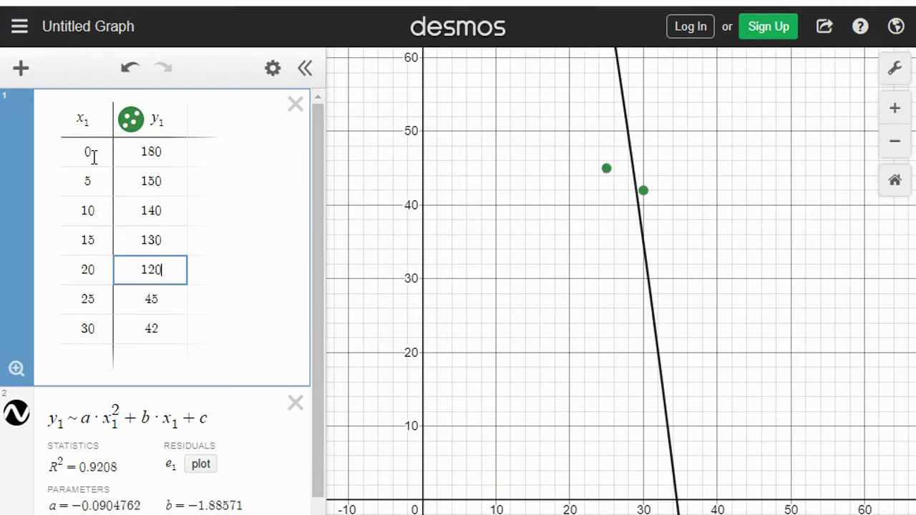
{"action": "key", "text": "Return"}
{"action": "type", "text": "113"}
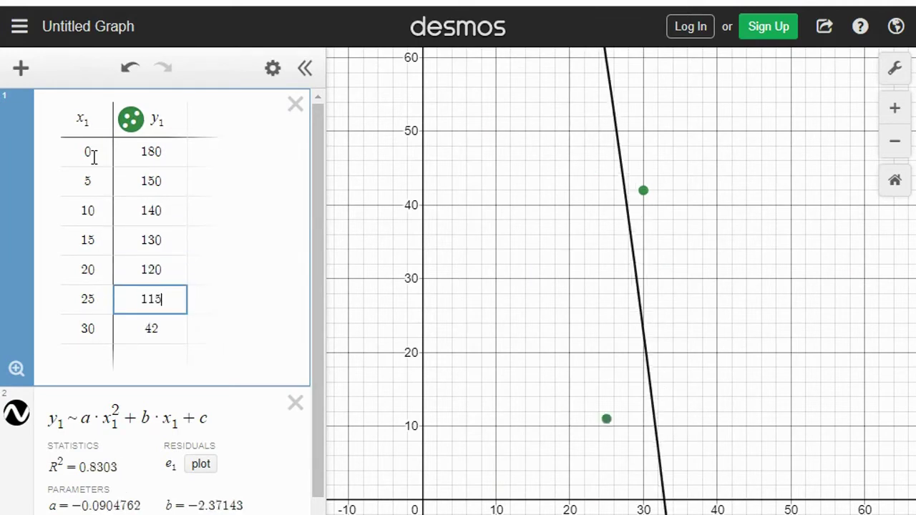
{"action": "key", "text": "Return"}
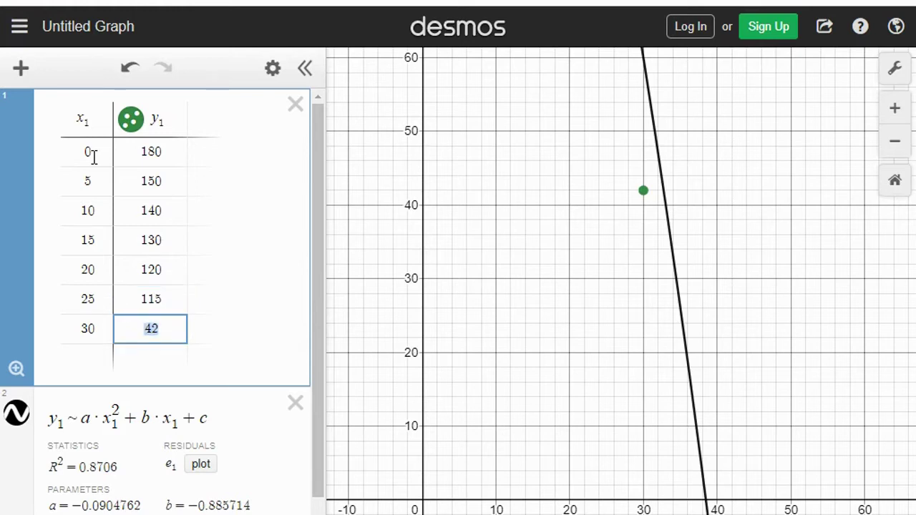
{"action": "type", "text": "112"}
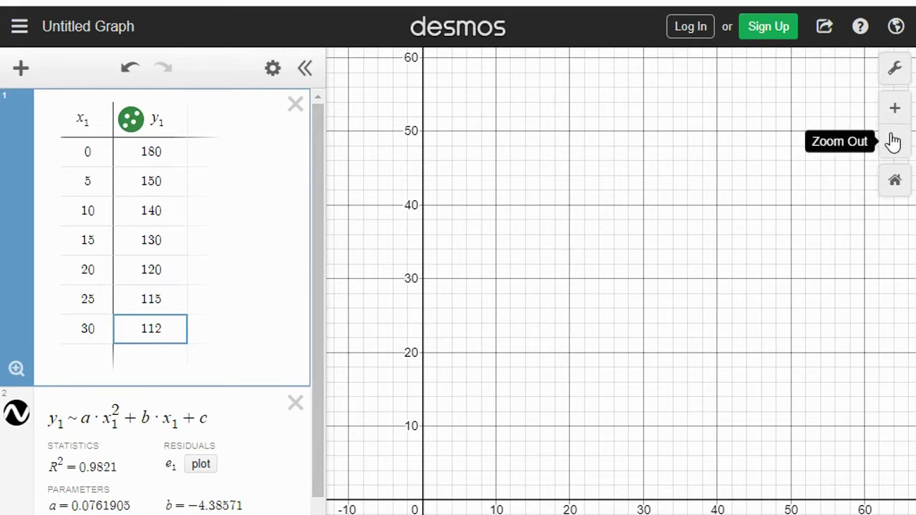
Step: Set the graph's x-axis range to 0 ≤ x ≤ 50
{"action": "left_click", "coordinate": [895, 77]}
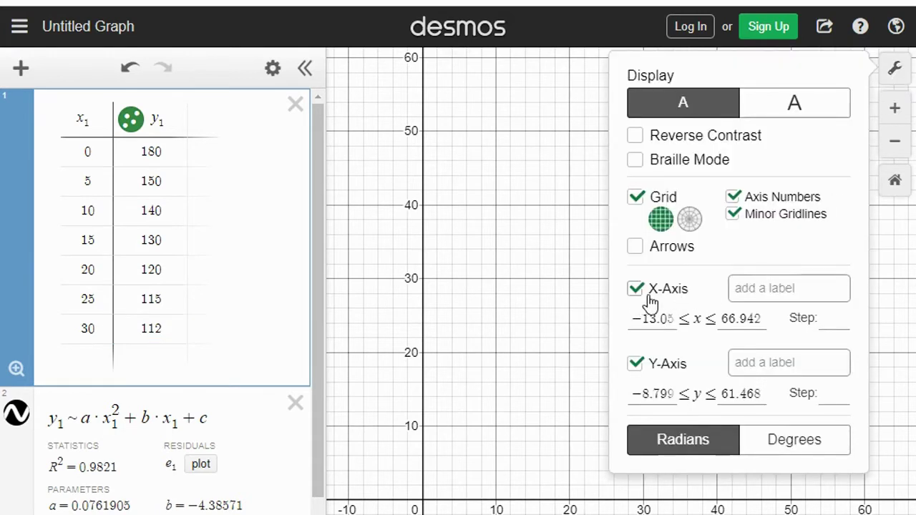
{"action": "left_click_drag", "start_coordinate": [674, 318], "coordinate": [621, 324]}
{"action": "type", "text": "8"}
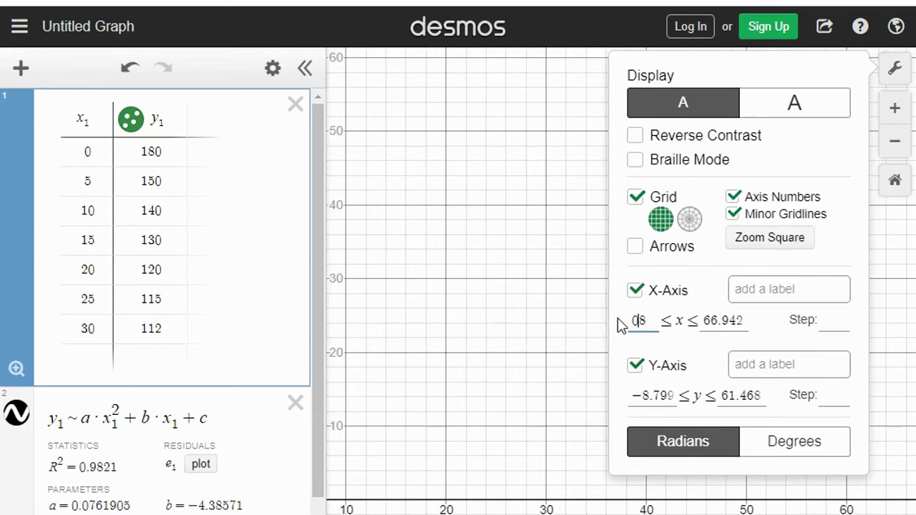
{"action": "key", "text": "BackSpace"}
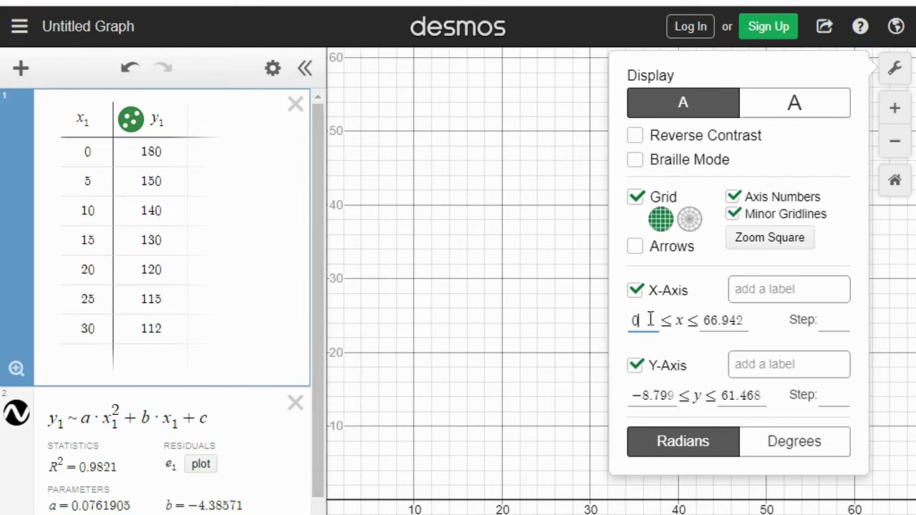
{"action": "left_click_drag", "start_coordinate": [746, 320], "coordinate": [705, 320]}
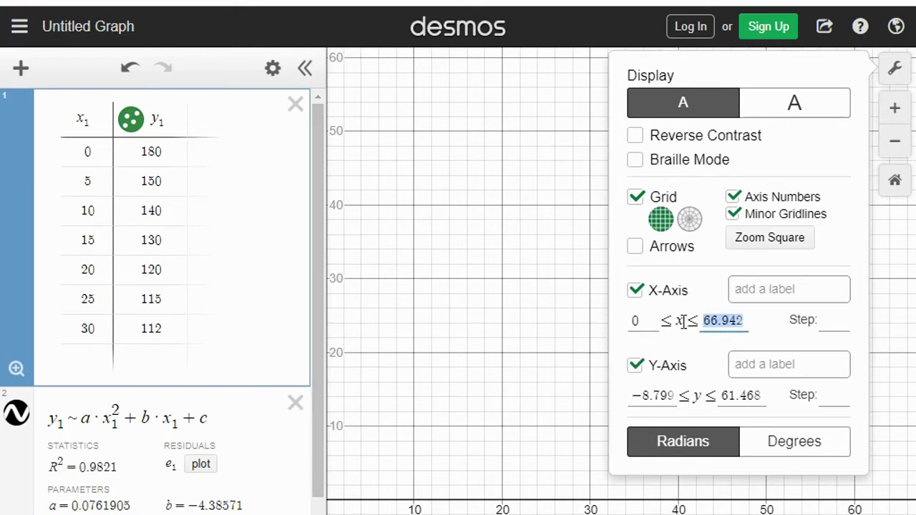
{"action": "type", "text": "50"}
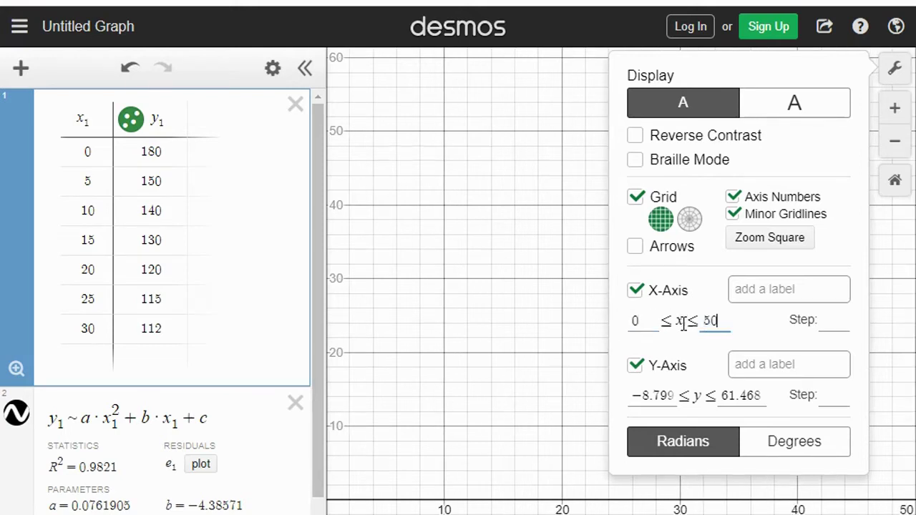
Step: Set the graph's y-axis range to 0 ≤ y ≤ 200 and close the graph settings
{"action": "left_click", "coordinate": [652, 395]}
{"action": "left_click_drag", "start_coordinate": [674, 395], "coordinate": [598, 395]}
{"action": "type", "text": "0"}
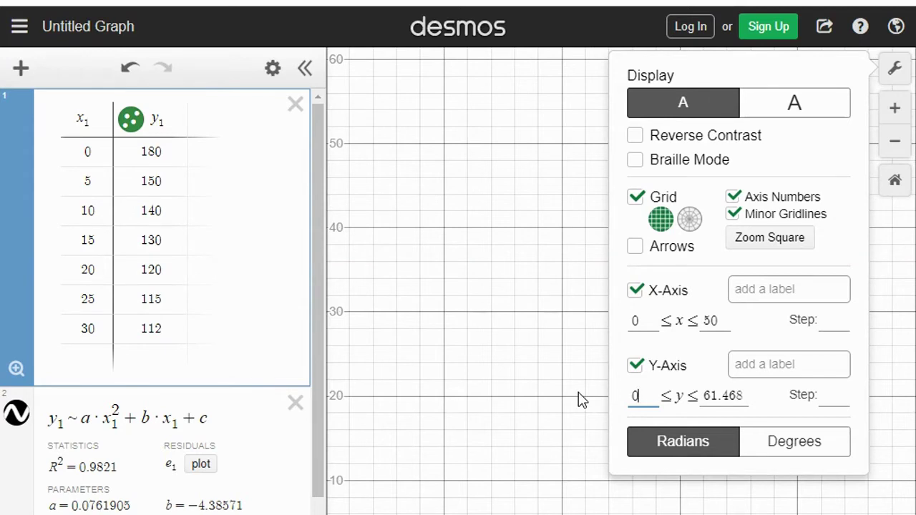
{"action": "left_click_drag", "start_coordinate": [744, 395], "coordinate": [694, 392]}
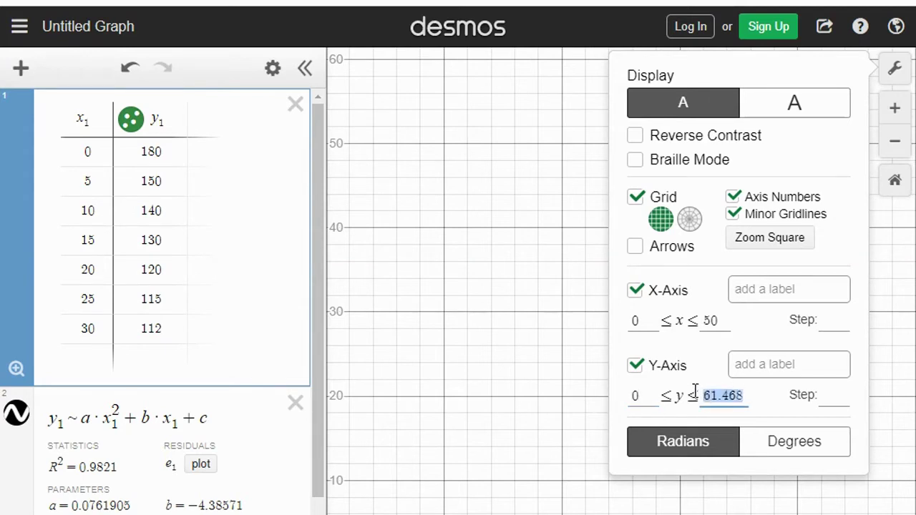
{"action": "type", "text": "200"}
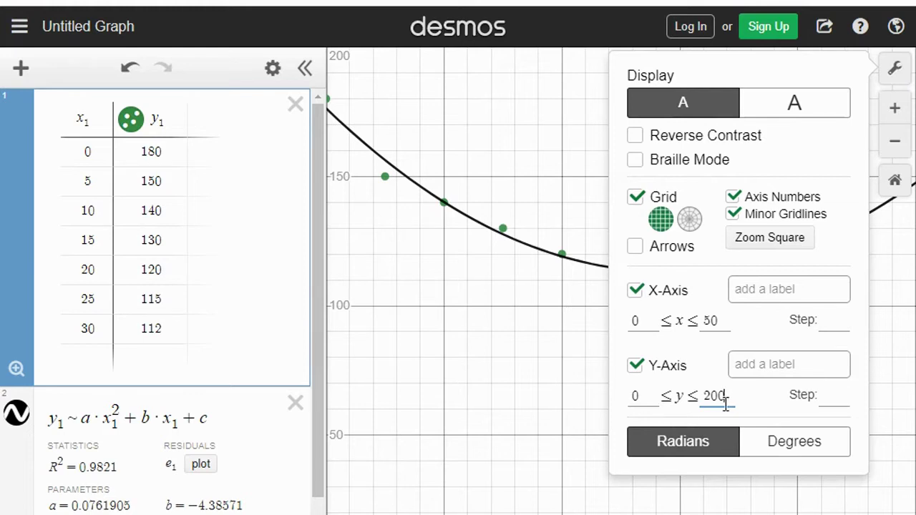
{"action": "left_click", "coordinate": [903, 78]}
{"action": "left_click_drag", "start_coordinate": [477, 331], "coordinate": [572, 346]}
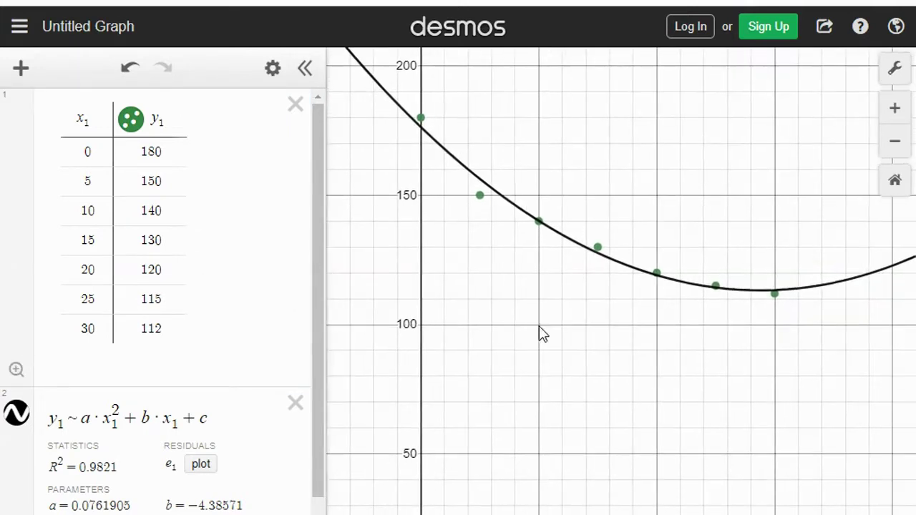
{"action": "mouse_move", "coordinate": [545, 414]}
{"action": "left_mouse_down"}
{"action": "mouse_move", "coordinate": [548, 399]}
{"action": "mouse_move", "coordinate": [548, 426]}
{"action": "left_mouse_up"}
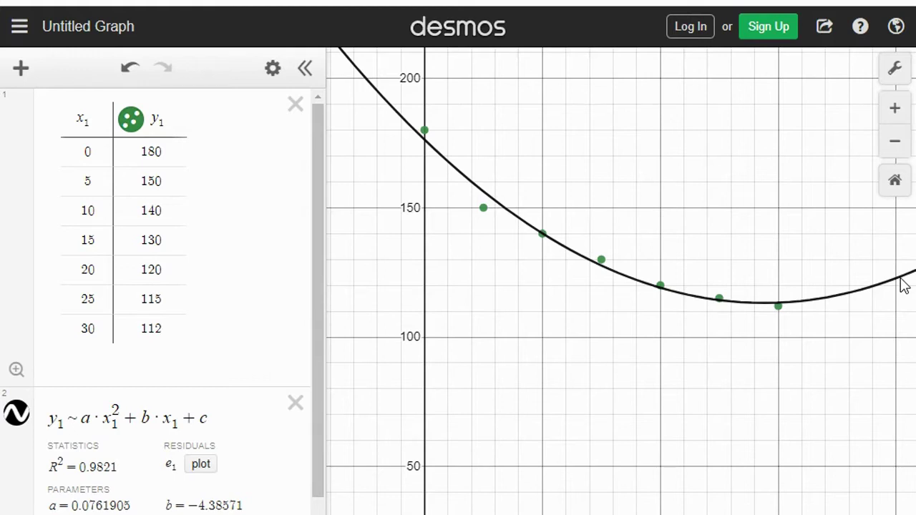
Step: Activate the empty expression line below the quadratic regression and switch to the Notes 12.2 worksheet
{"action": "left_click_drag", "start_coordinate": [320, 334], "coordinate": [304, 449]}
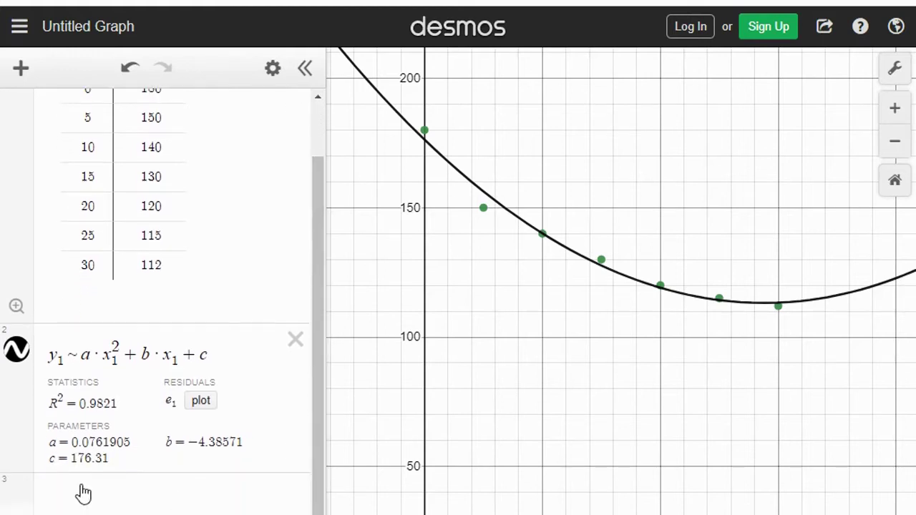
{"action": "left_click", "coordinate": [84, 492]}
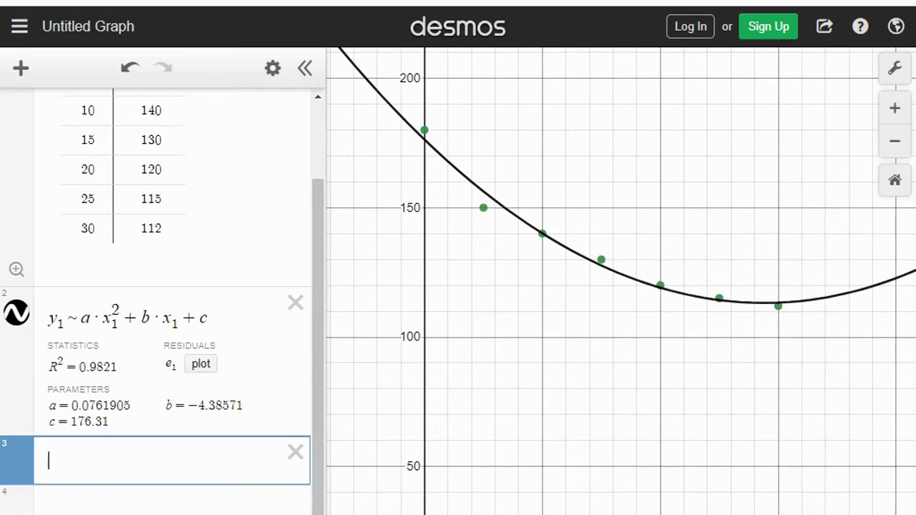
{"action": "key", "text": "alt+Tab"}
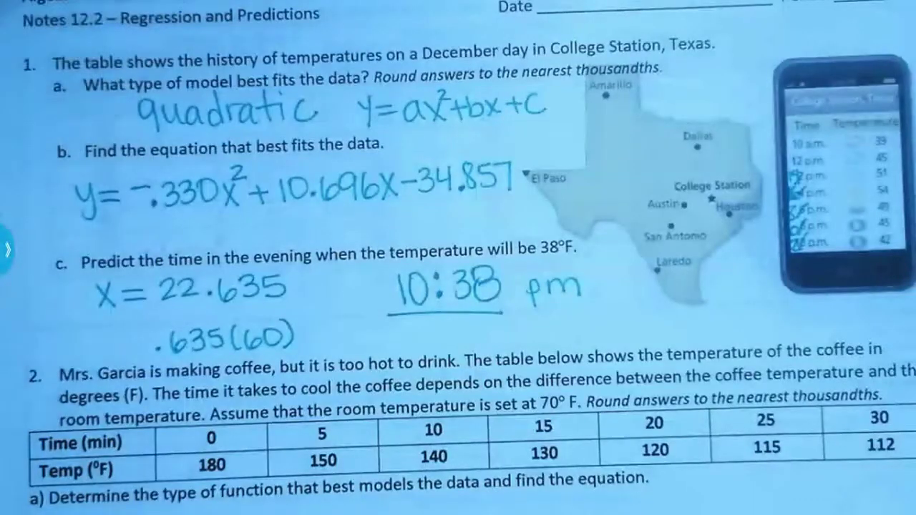
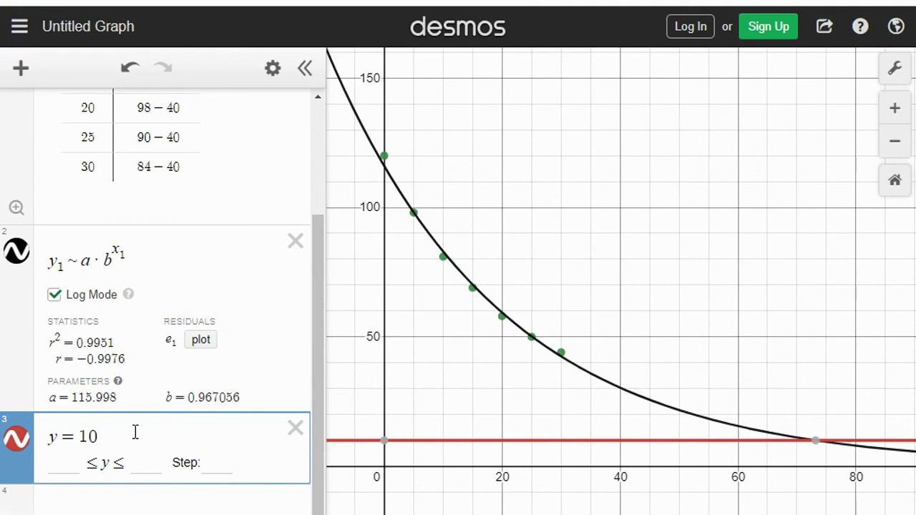
Step: Change the horizontal line y = 10 to y = 2 and then delete that line
{"action": "key", "text": "BackSpace"}
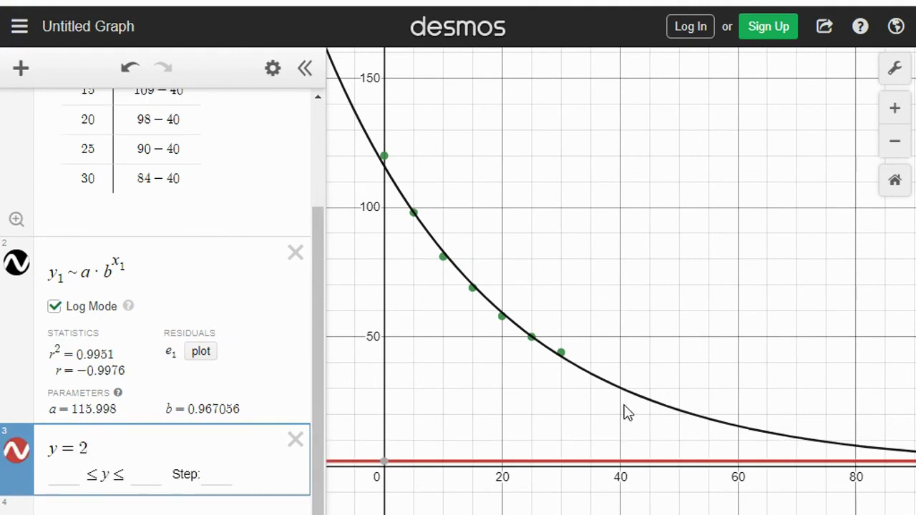
{"action": "left_click_drag", "start_coordinate": [687, 307], "coordinate": [519, 279]}
{"action": "left_click_drag", "start_coordinate": [716, 286], "coordinate": [536, 280]}
{"action": "left_click", "coordinate": [296, 440]}
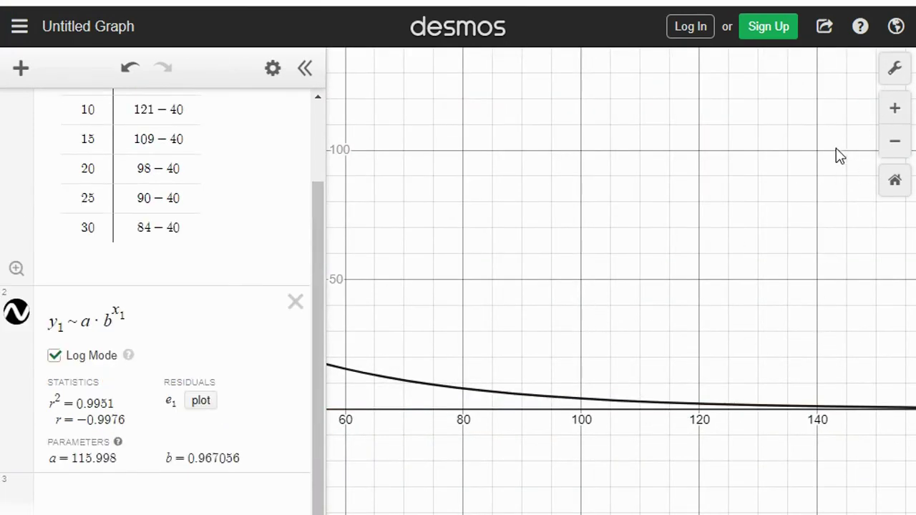
Step: Graph the line y = 2 again and locate its intersection with the exponential regression curve
{"action": "left_click", "coordinate": [897, 151]}
{"action": "left_click", "coordinate": [896, 152]}
{"action": "left_click", "coordinate": [894, 151]}
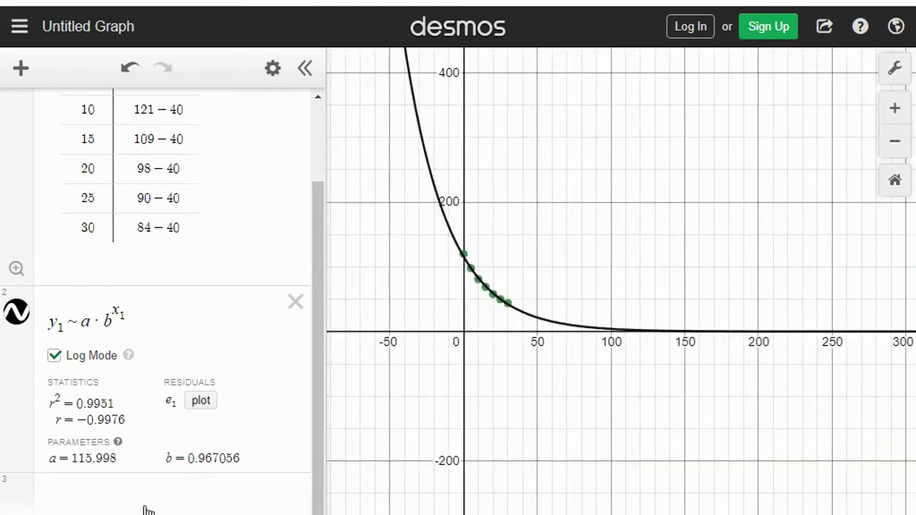
{"action": "left_click", "coordinate": [131, 504]}
{"action": "type", "text": "y="}
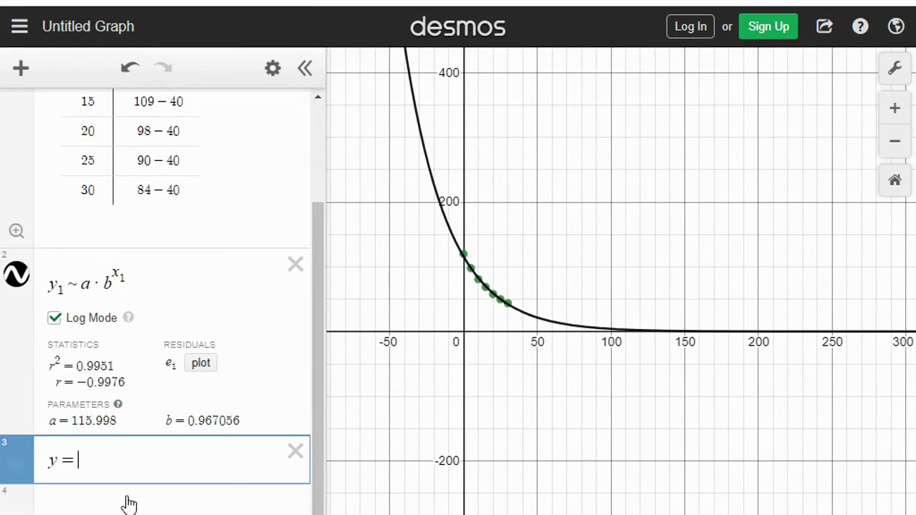
{"action": "type", "text": "2"}
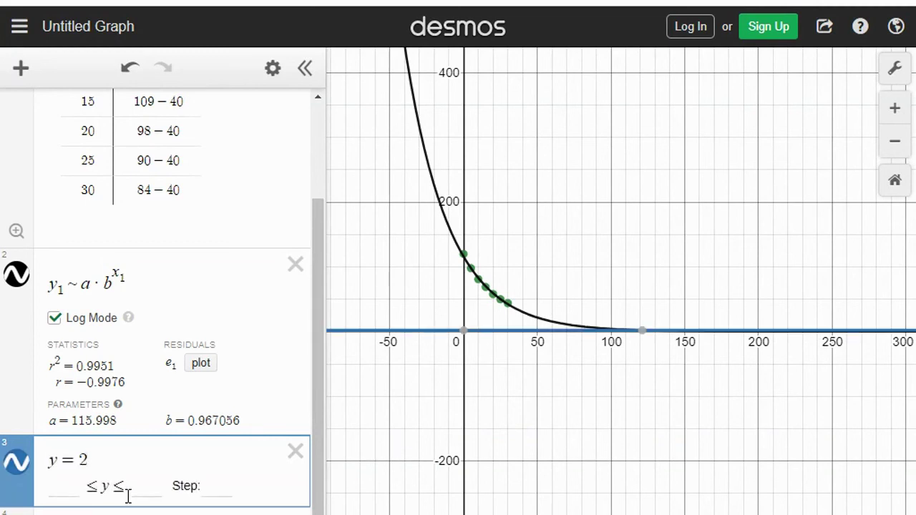
{"action": "mouse_move", "coordinate": [644, 332]}
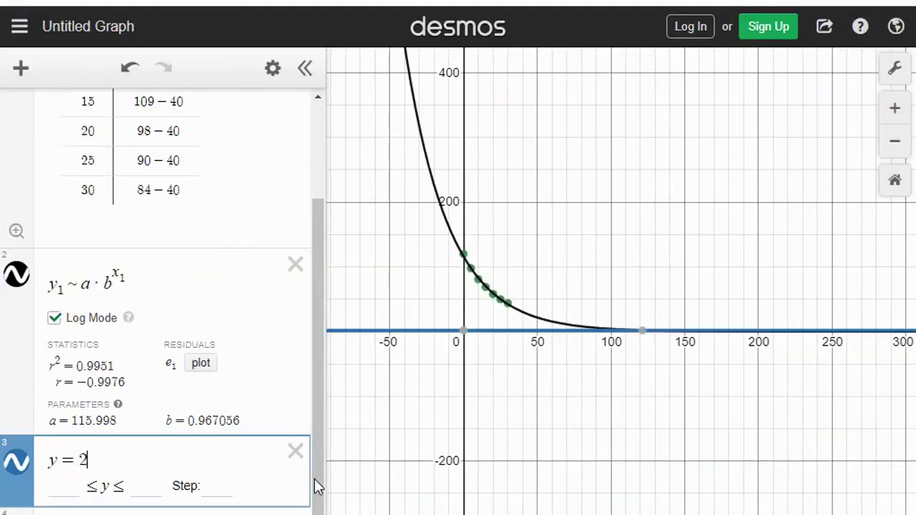
Step: Replace the y = 2 line with x = 28 and locate its intersection with the exponential curve
{"action": "left_click", "coordinate": [294, 458]}
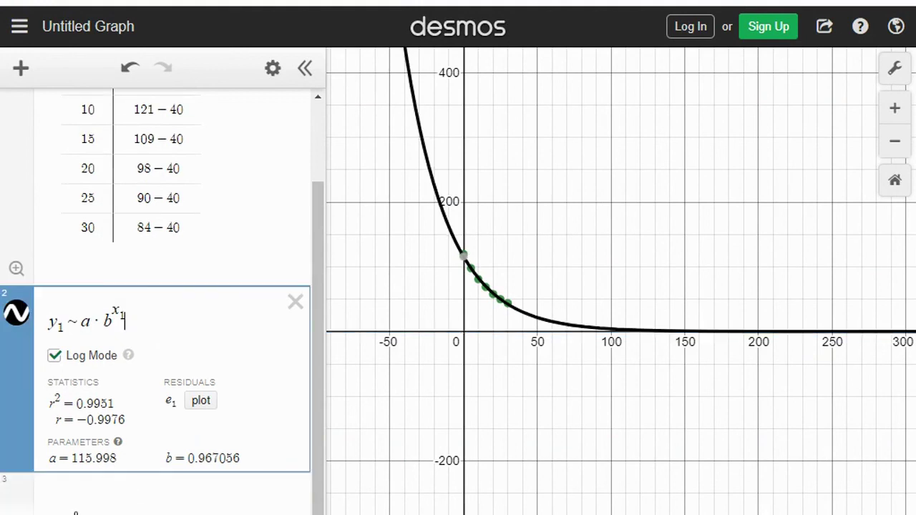
{"action": "left_click", "coordinate": [81, 497]}
{"action": "type", "text": "x"}
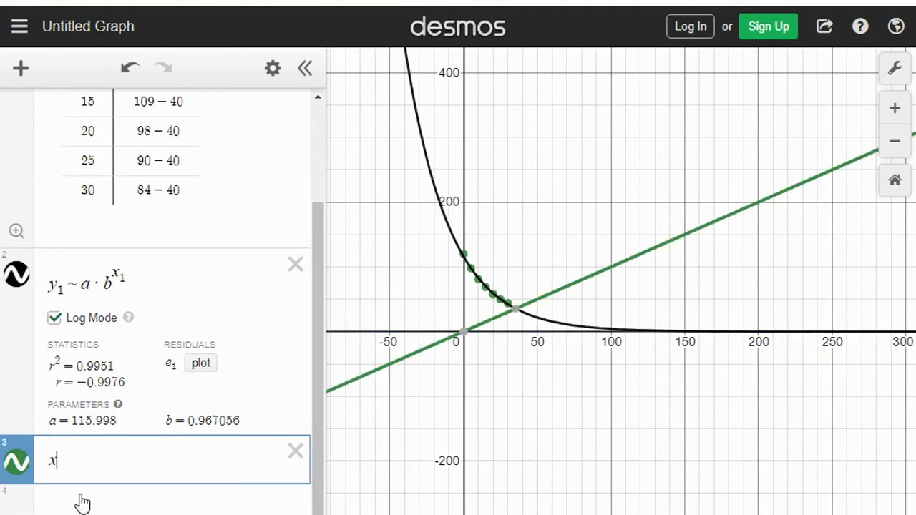
{"action": "type", "text": "=28"}
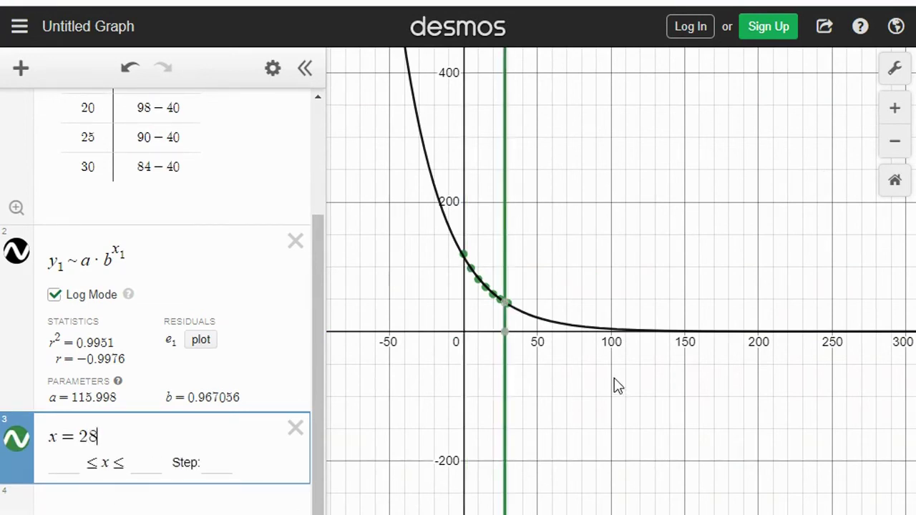
{"action": "mouse_move", "coordinate": [507, 313]}
Step: Switch to the course materials page and expand the "May 14-17: Ch12.2 Regression Models" folder to review its files
{"action": "key", "text": "alt+Tab"}
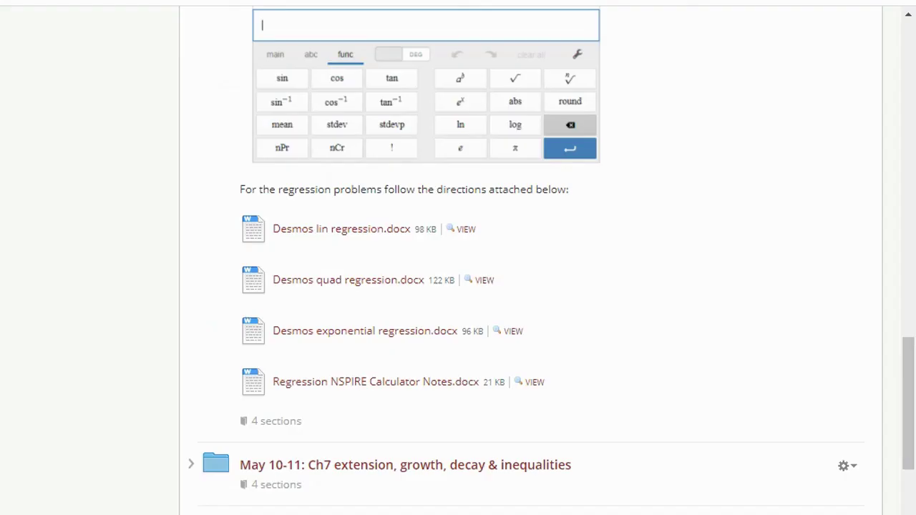
{"action": "scroll", "coordinate": [644, 458], "scroll_direction": "down", "scroll_amount": 5}
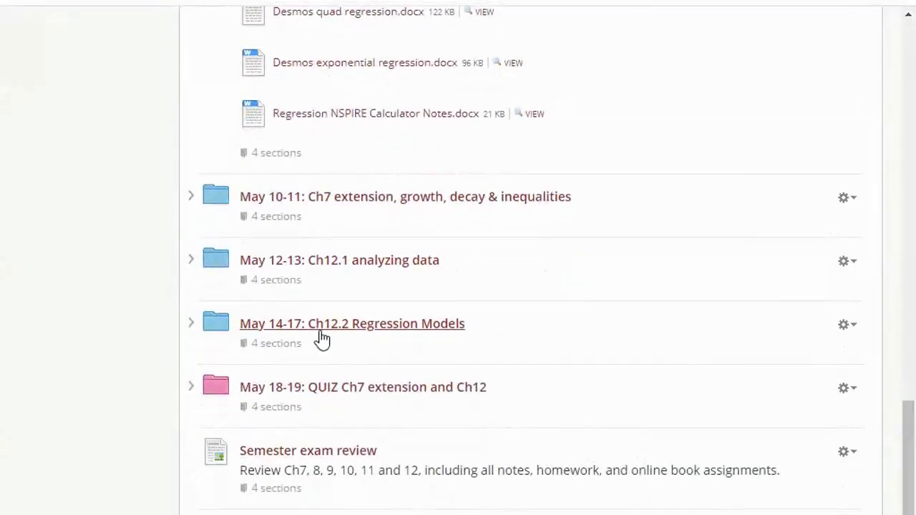
{"action": "left_click", "coordinate": [197, 323]}
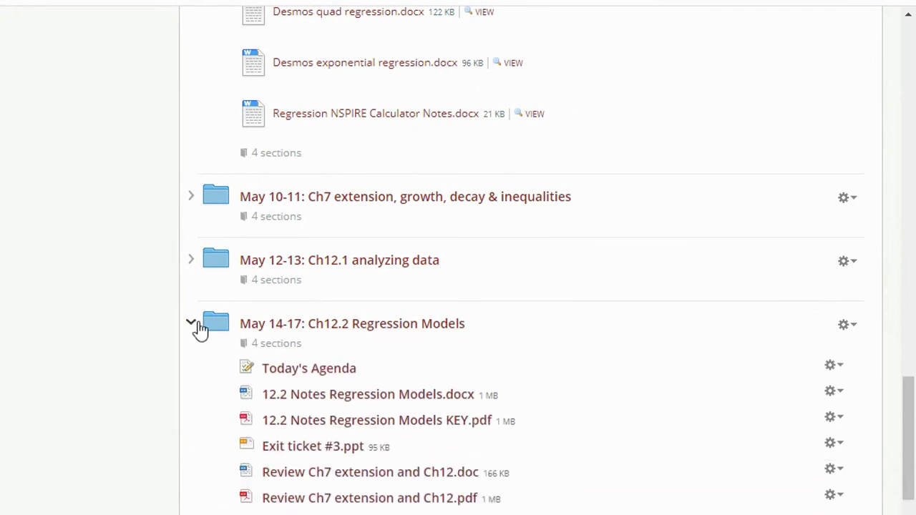
{"action": "scroll", "coordinate": [441, 432], "scroll_direction": "down", "scroll_amount": 1}
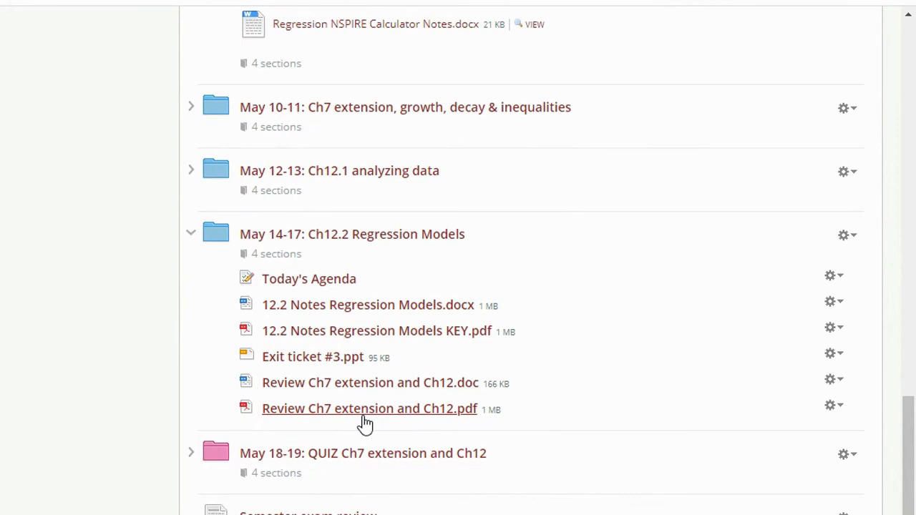
{"action": "scroll", "coordinate": [468, 425], "scroll_direction": "up", "scroll_amount": 15}
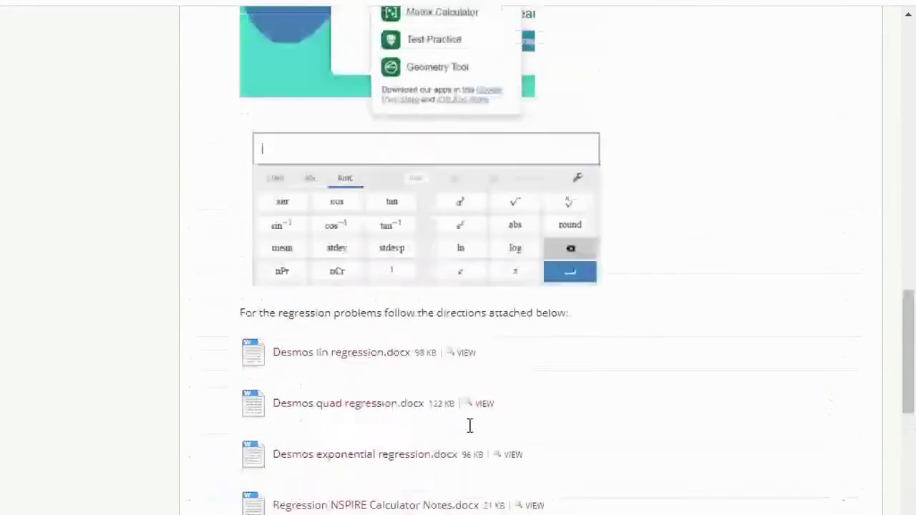